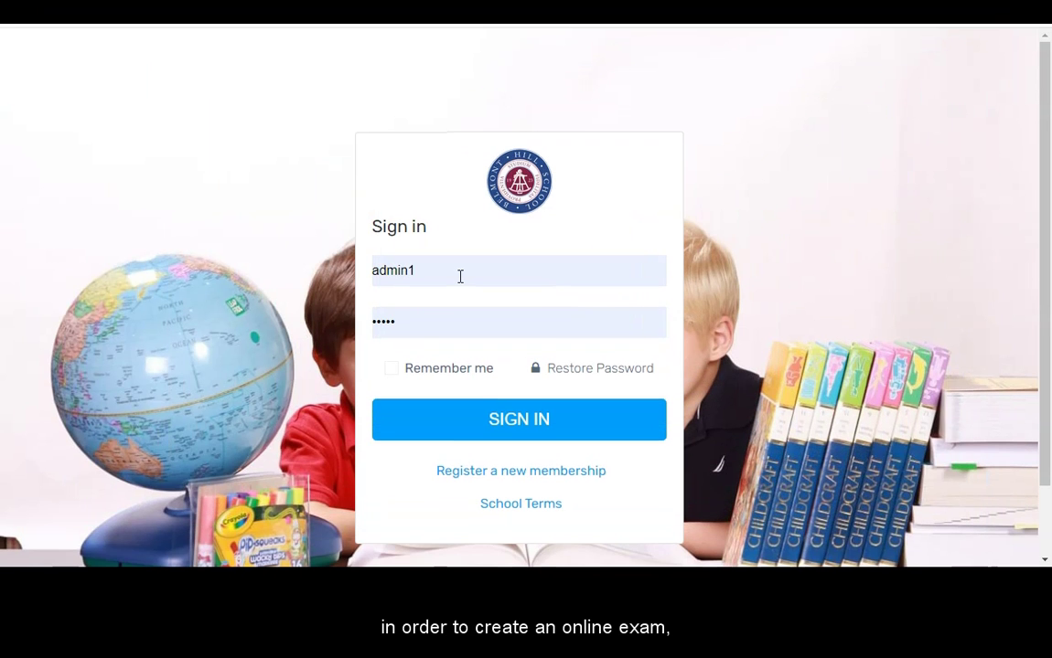
# - Sign in to the school portal with the username teacher1 and its saved password
pyautogui.doubleClick(460, 276)
pyautogui.write('teacher1')
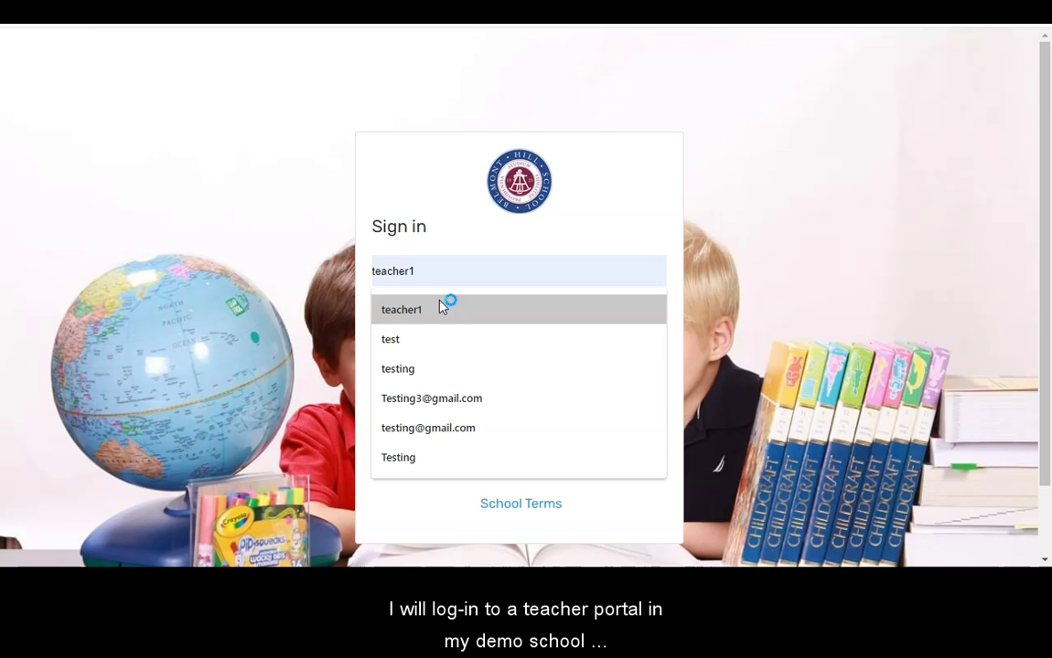
pyautogui.click(446, 303)
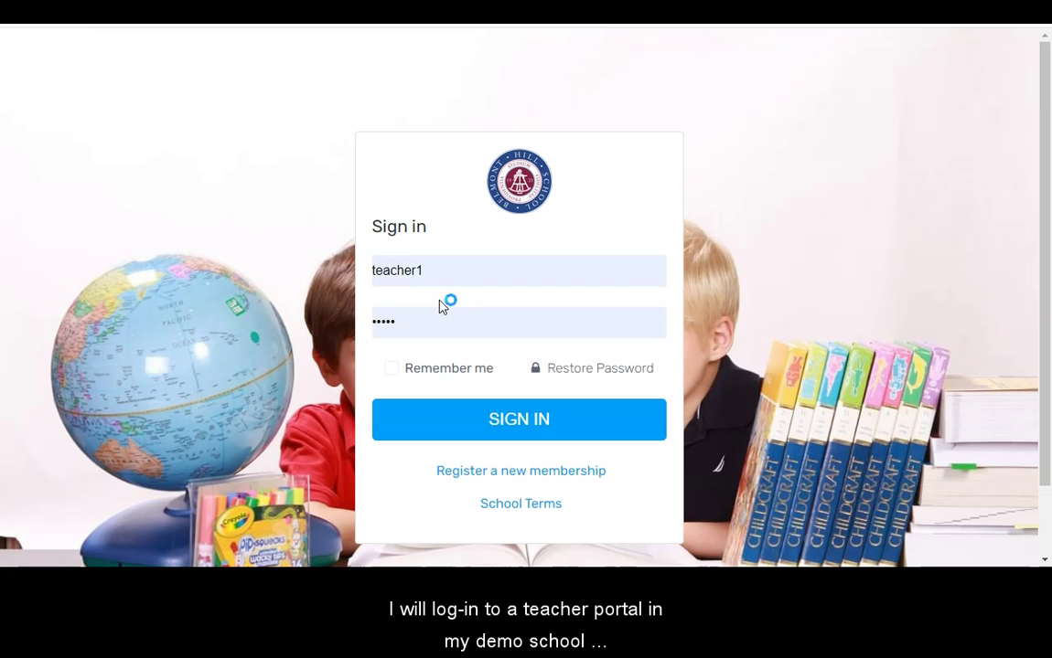
pyautogui.click(427, 428)
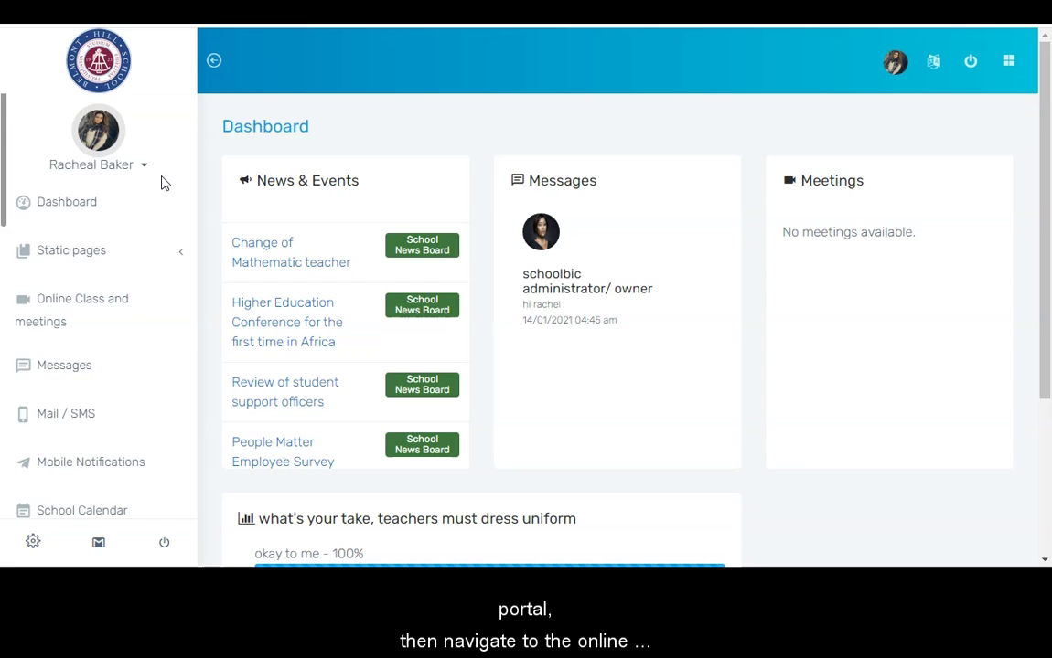
# - Open the Online Exams module and start adding a new exam
pyautogui.scroll(-3, 163, 184)
pyautogui.scroll(-5, 163, 185)
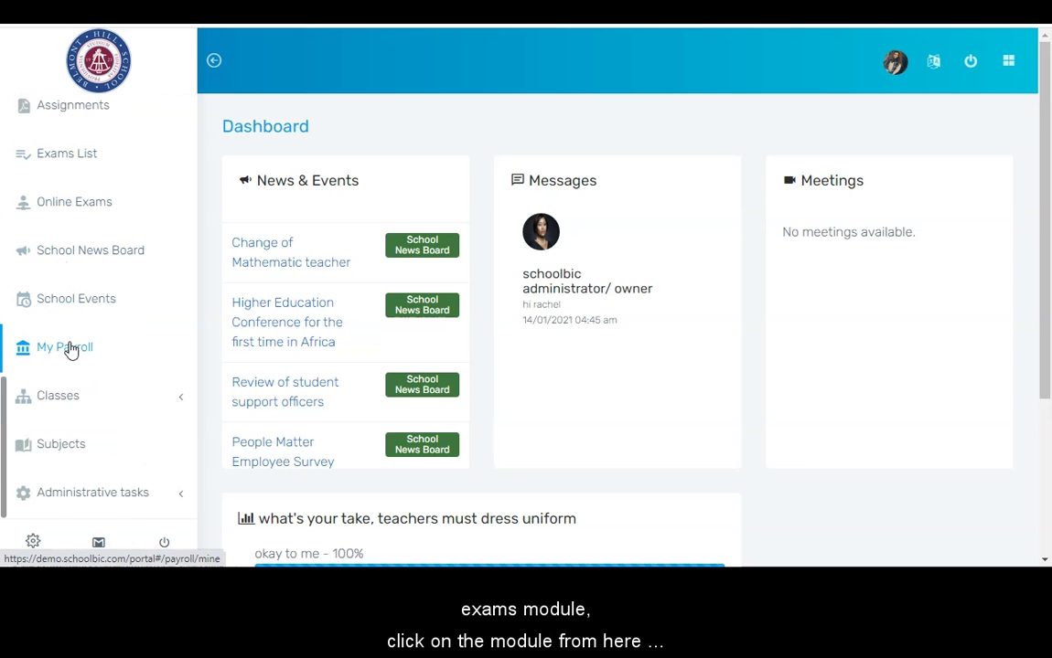
pyautogui.click(66, 209)
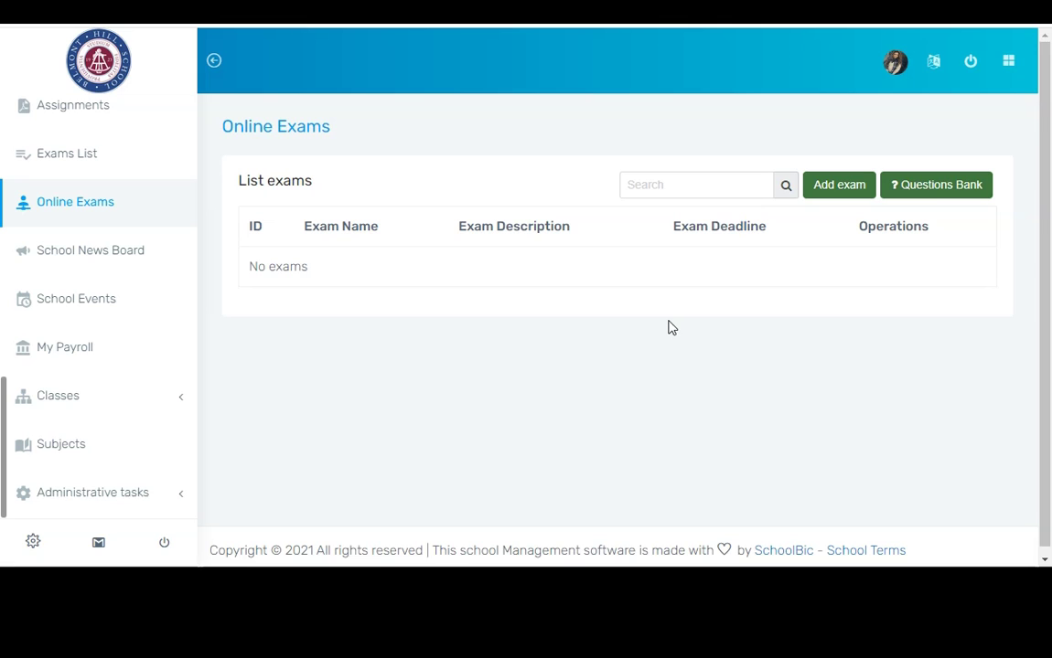
pyautogui.click(827, 198)
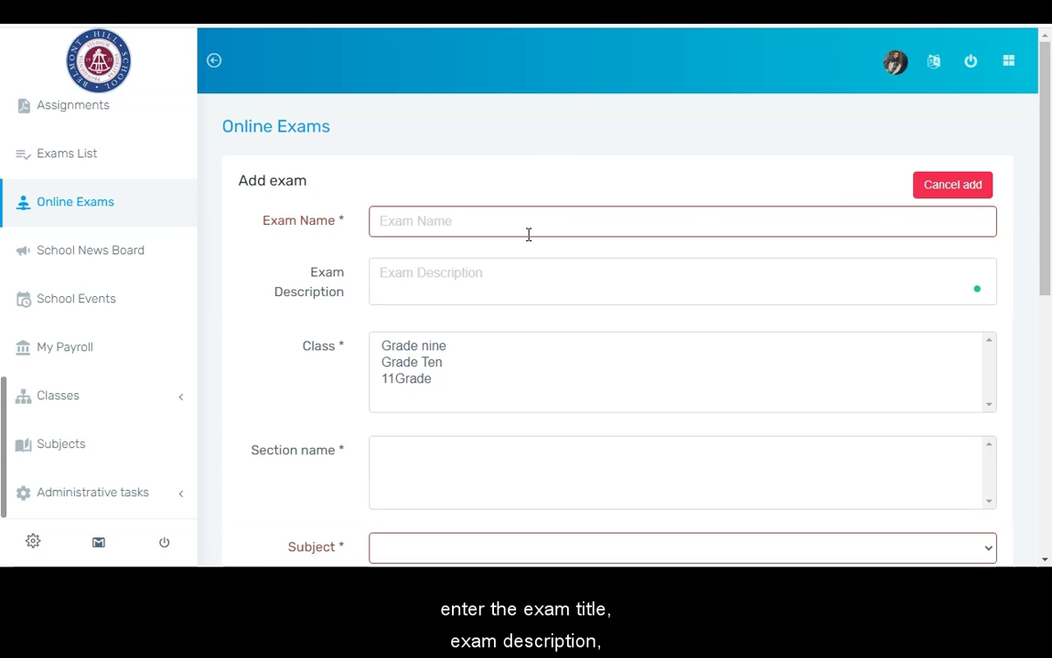
# - Name the exam "Second Term Examination" and describe it as "This is a demo online exam for schoolbic second term"
pyautogui.click(528, 234)
pyautogui.click(461, 307)
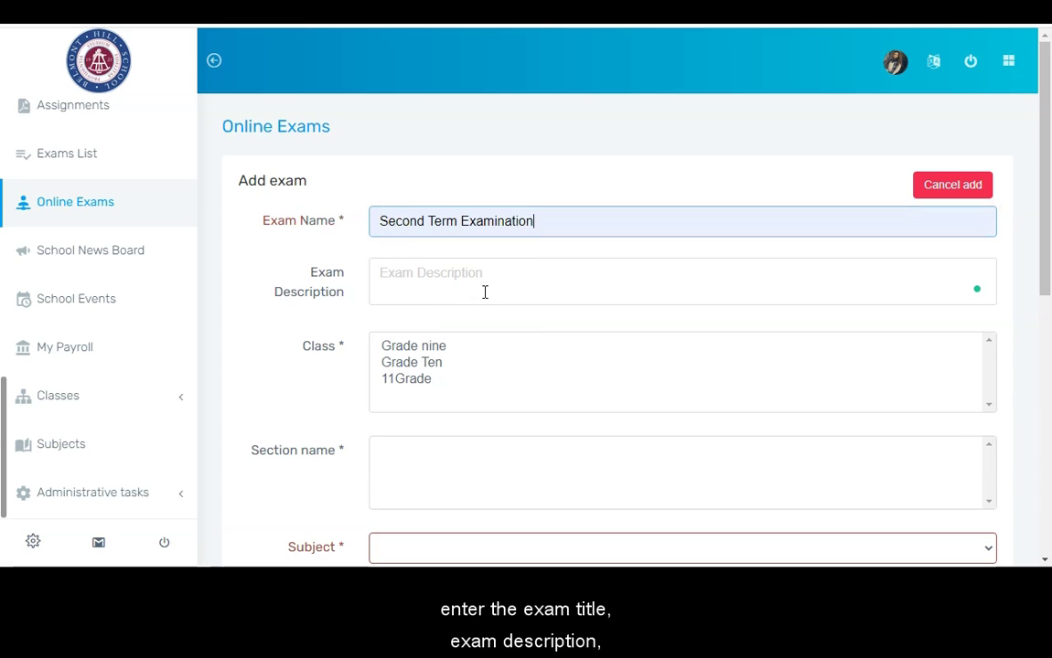
pyautogui.click(486, 292)
pyautogui.write('This is a demo online exam for schoolbic second term')
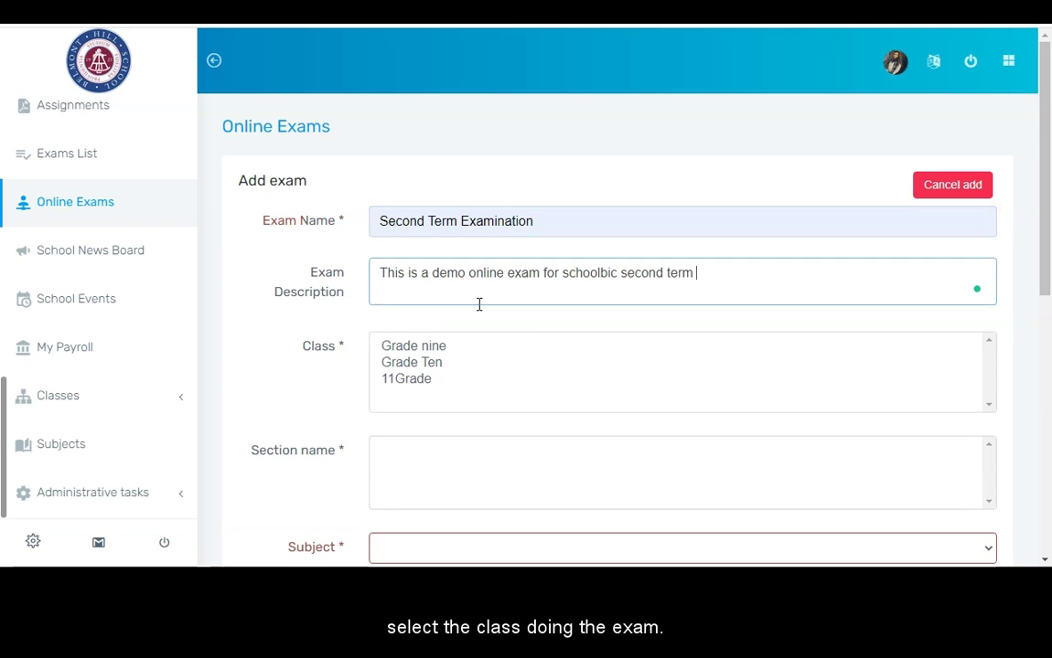
# - Assign the exam to classes Grade nine, Grade Ten and 11Grade, with both A - Section 1 and B - section 2
pyautogui.click(425, 348)
pyautogui.hotkey('ctrl', 'a')
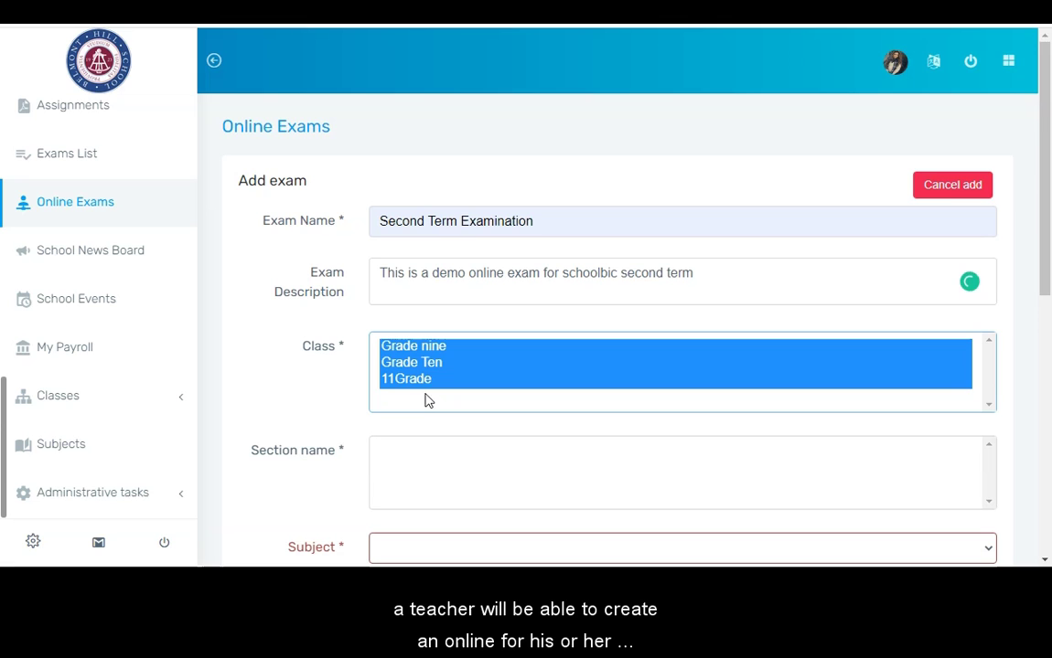
pyautogui.click(416, 459)
pyautogui.scroll(-1, 418, 457)
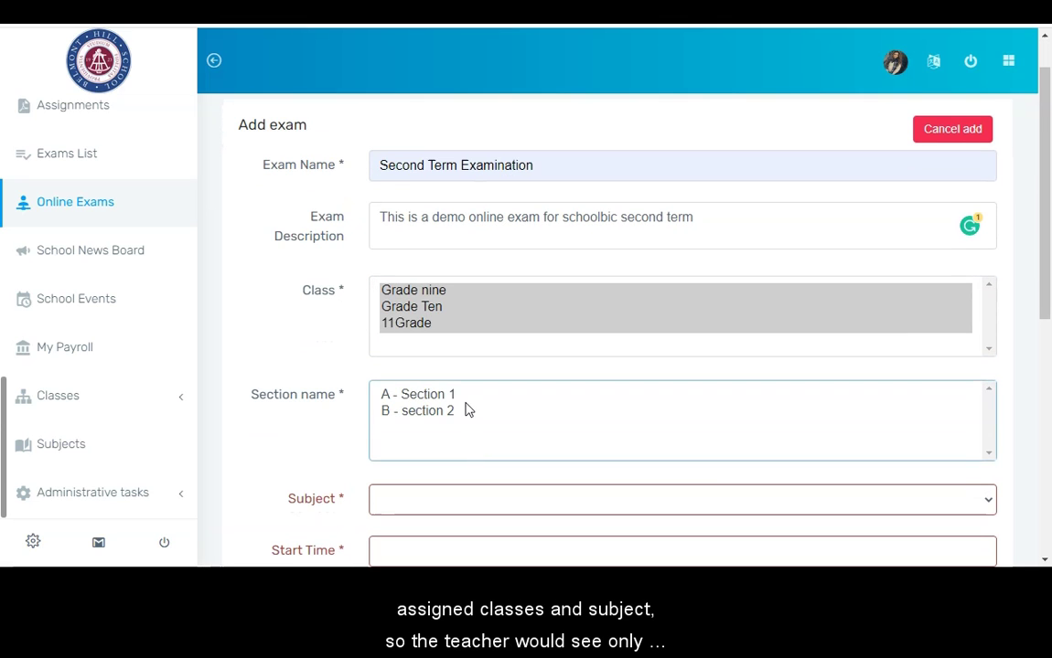
pyautogui.click(464, 403)
pyautogui.keyDown('shift'); pyautogui.click(464, 414); pyautogui.keyUp('shift')
# - Set the exam's subject to chemistry and both its start and end dates to 24/01/2021
pyautogui.click(426, 501)
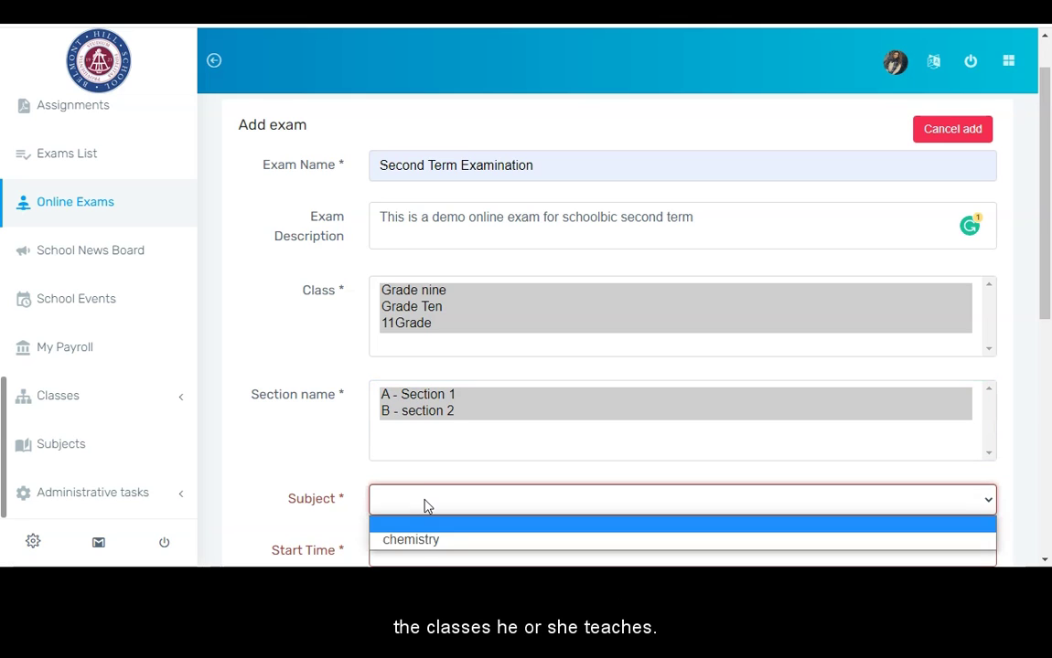
pyautogui.click(416, 542)
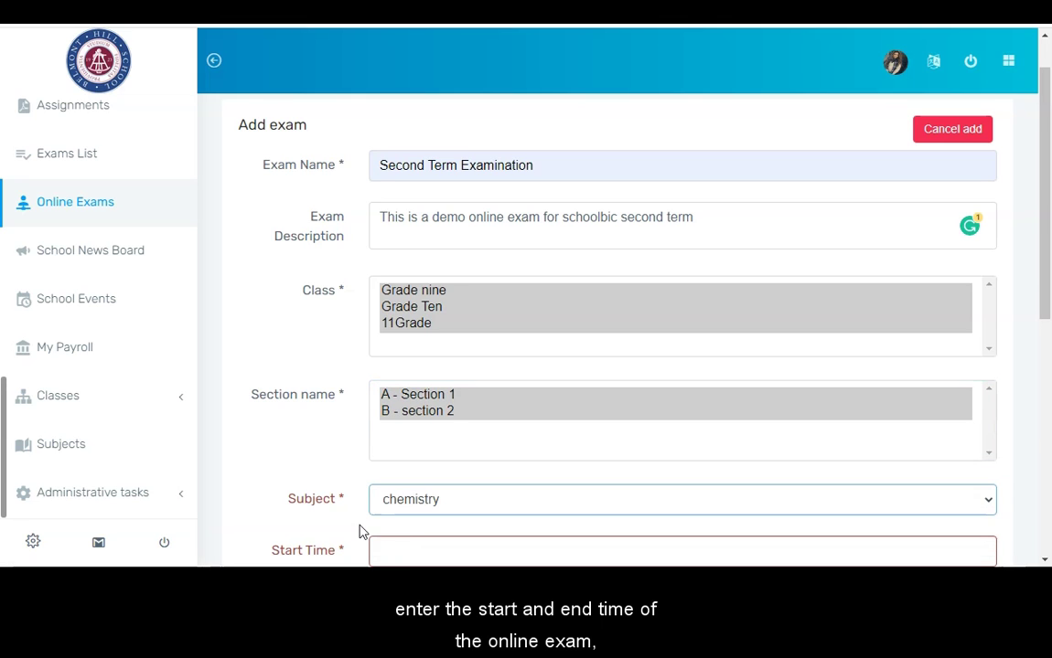
pyautogui.scroll(-3, 360, 530)
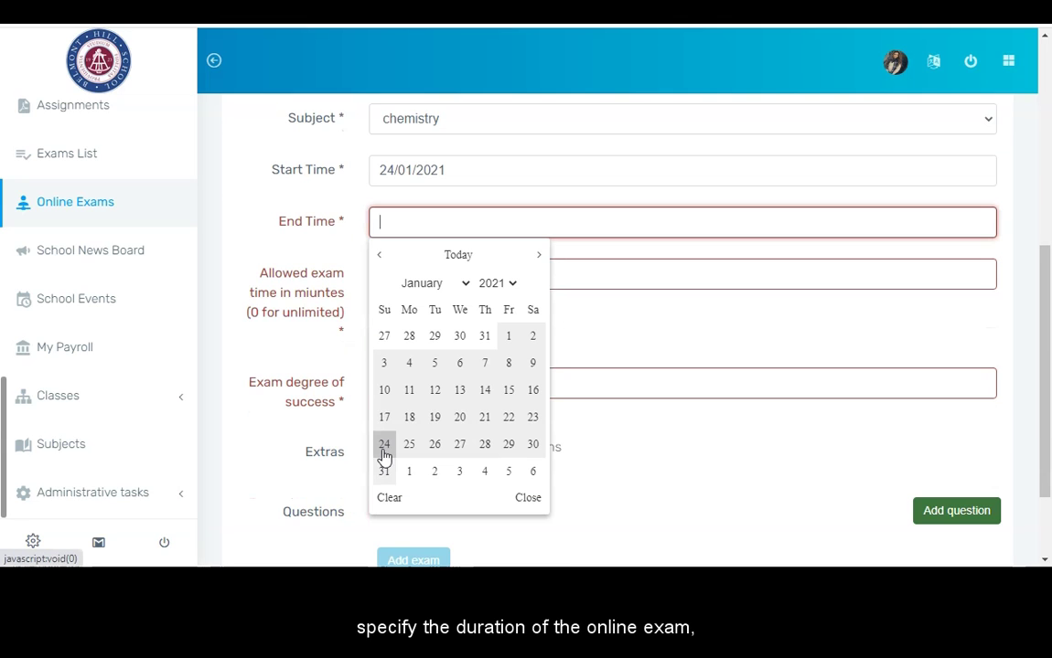
pyautogui.click(382, 448)
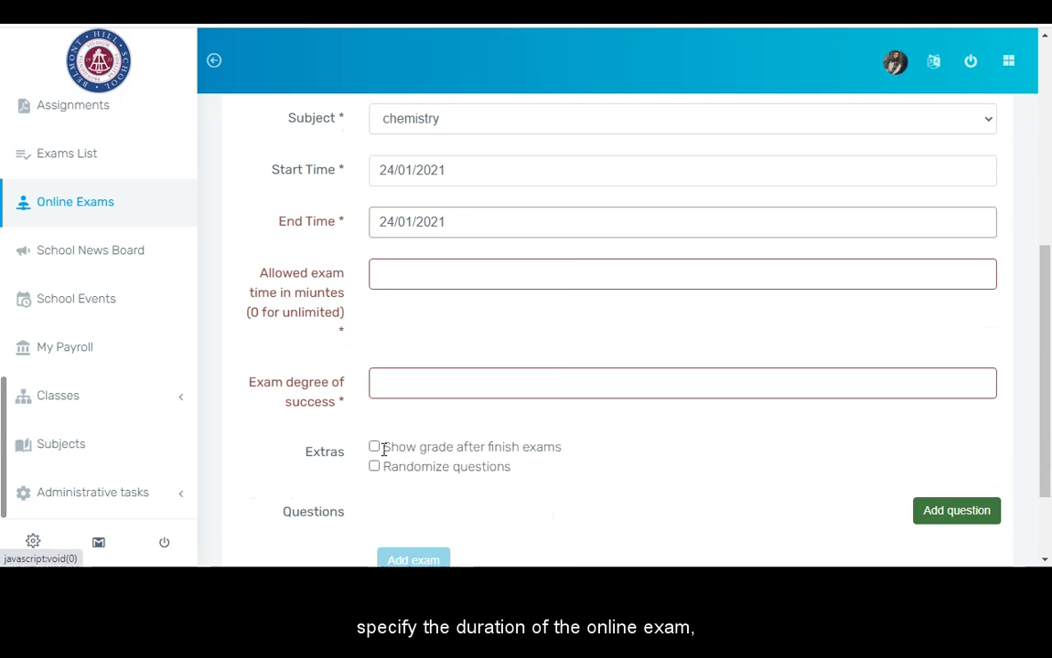
# - Set the allowed exam time to 15 minutes and the exam degree of success to 100
pyautogui.click(389, 267)
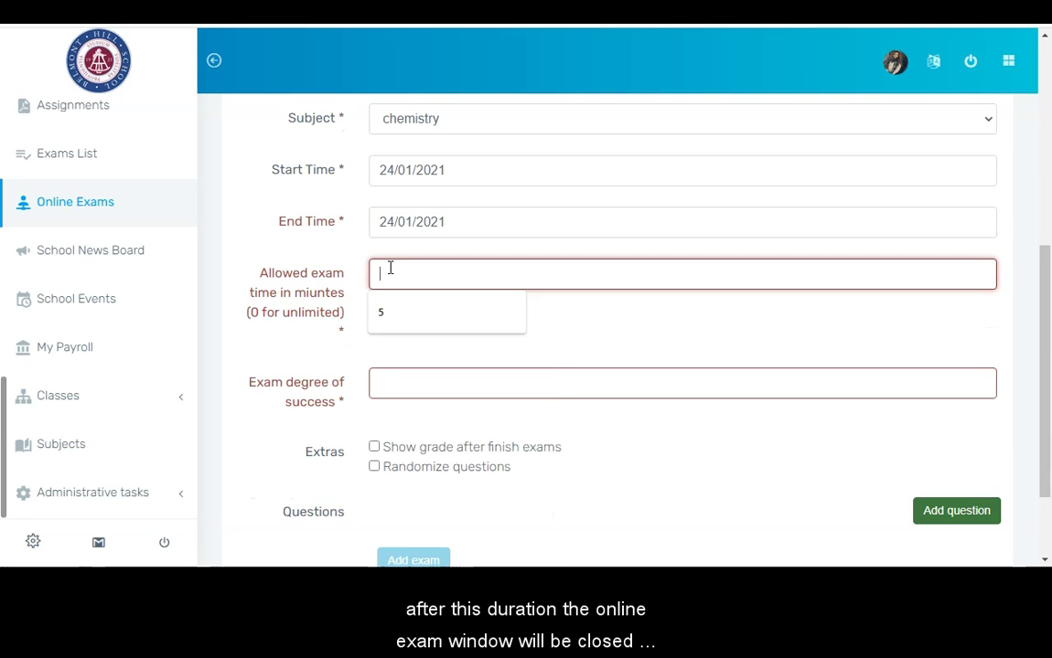
pyautogui.click(389, 310)
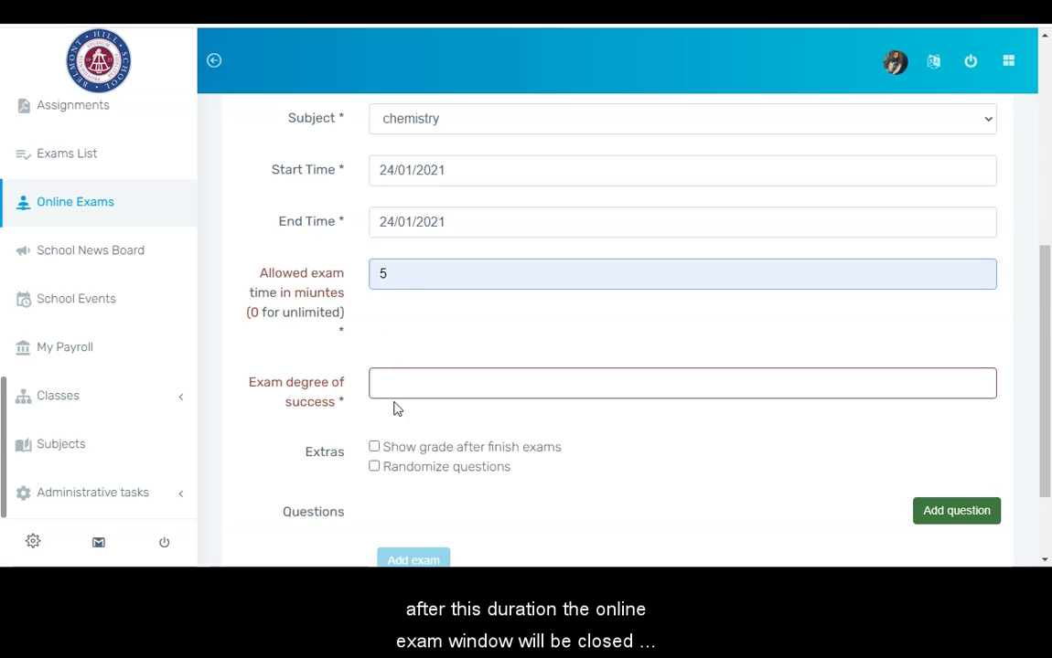
pyautogui.click(381, 273)
pyautogui.write('1')
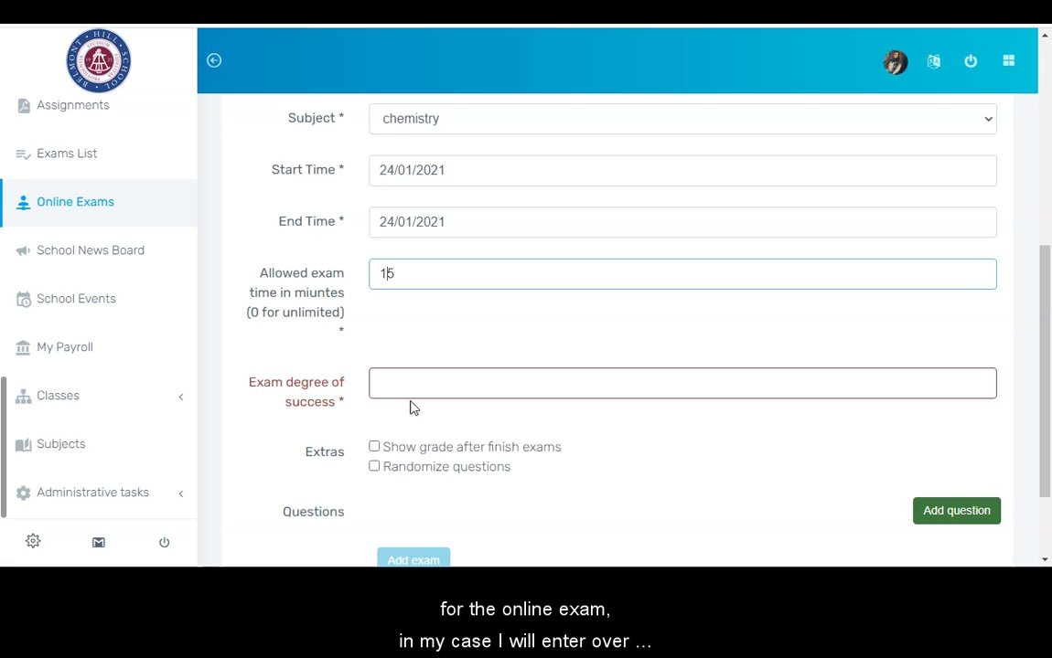
pyautogui.click(400, 384)
pyautogui.write('1')
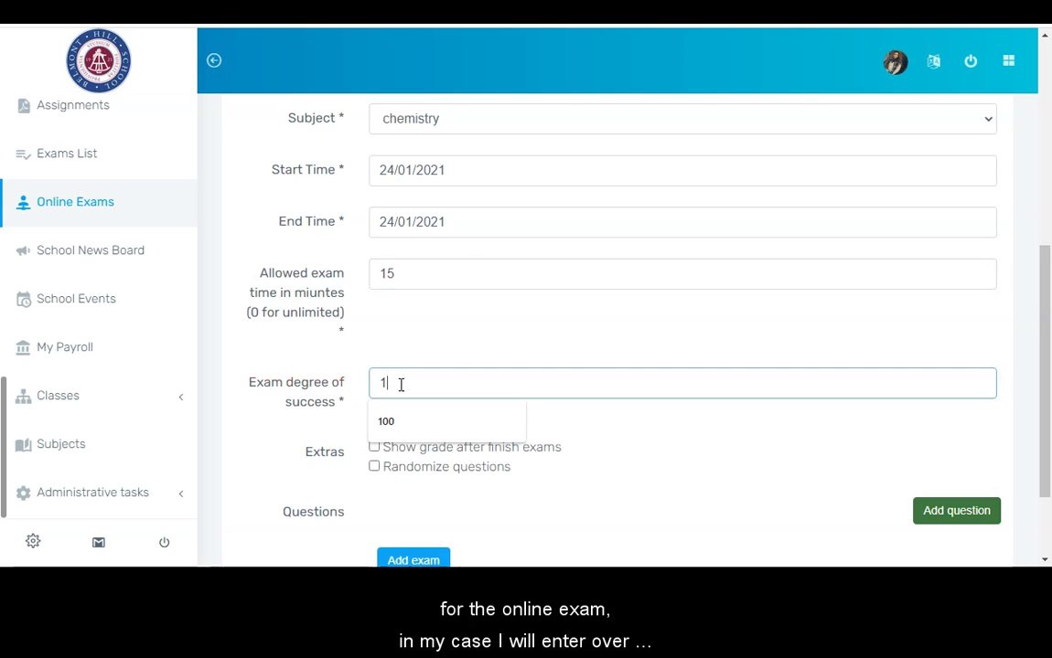
pyautogui.write('00')
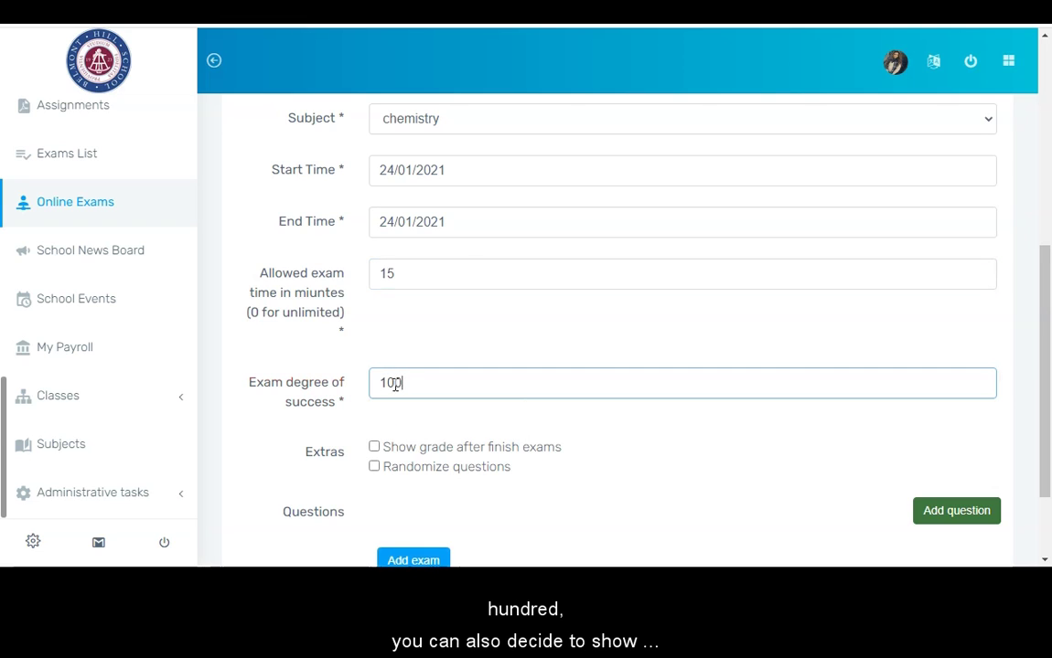
# - Enable showing the grade after finishing and randomizing questions, and save the new exam
pyautogui.click(348, 411)
pyautogui.scroll(-2, 356, 423)
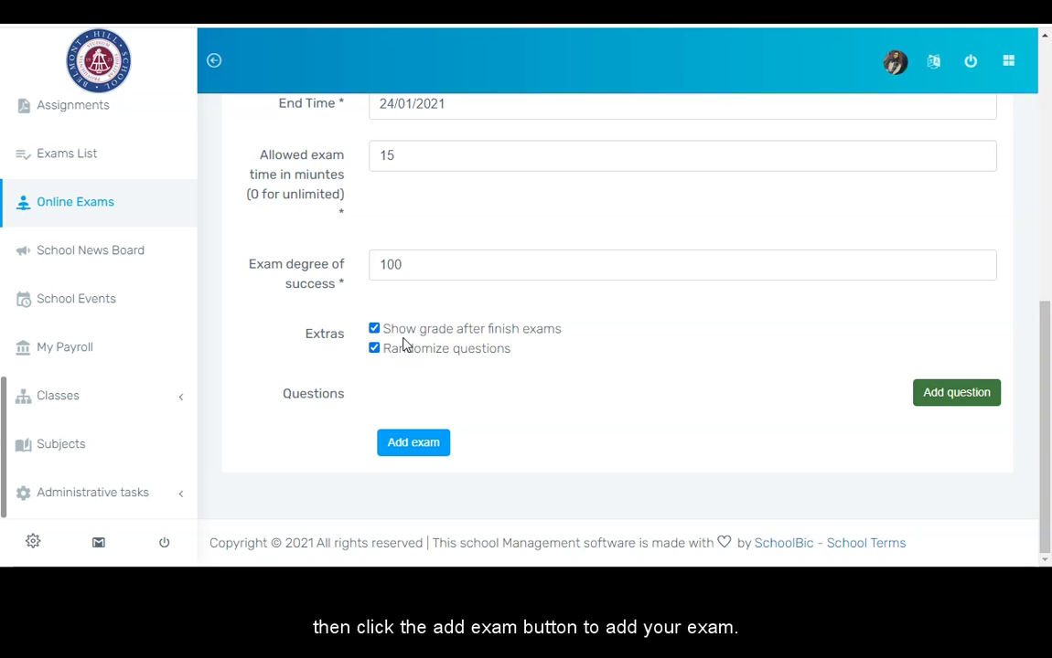
pyautogui.click(411, 452)
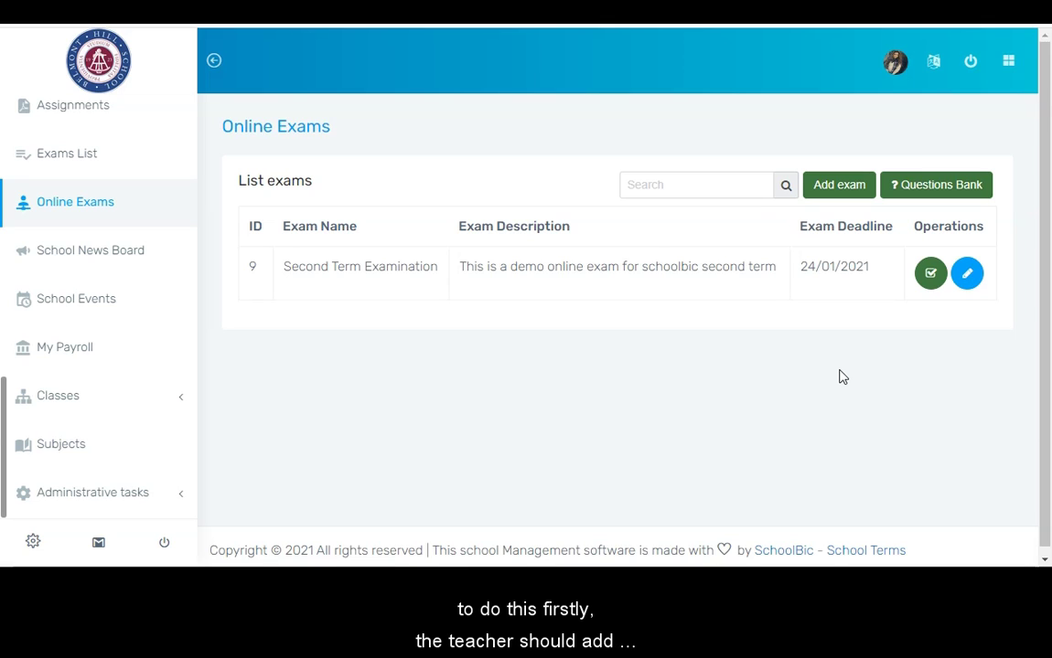
# - Open the Questions Bank and look through its existing questions, subjects and types
pyautogui.click(922, 186)
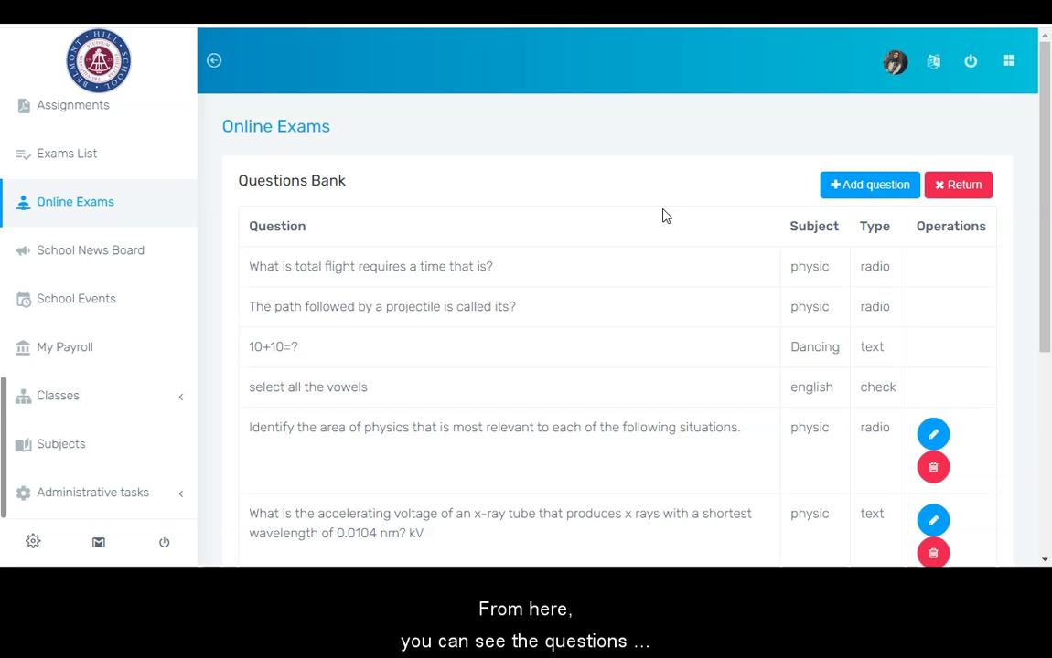
pyautogui.scroll(-3, 665, 216)
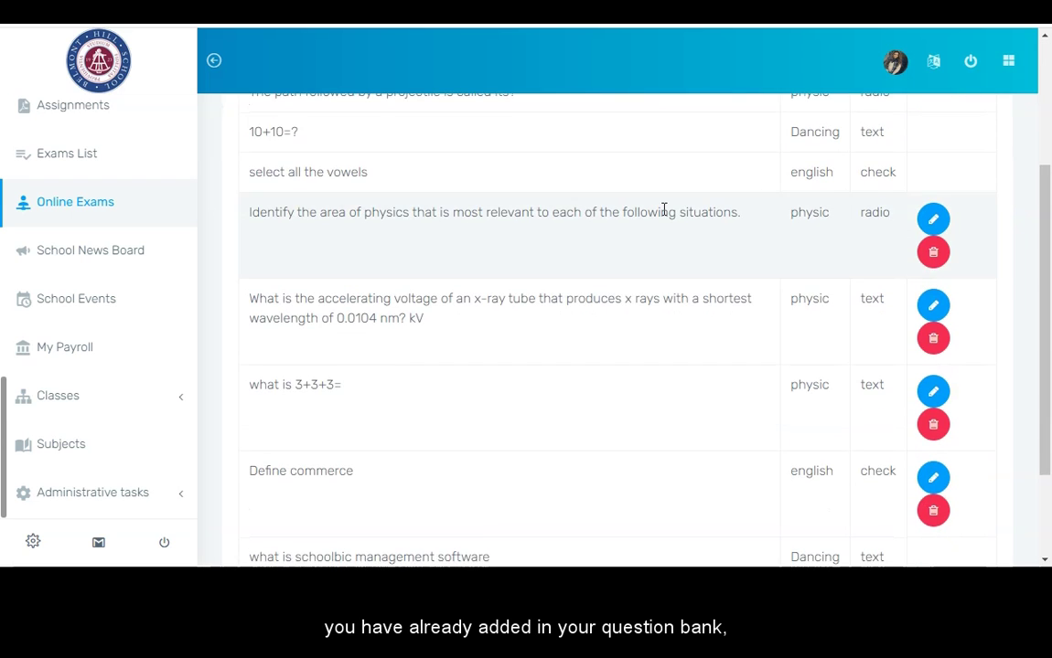
pyautogui.scroll(3, 664, 210)
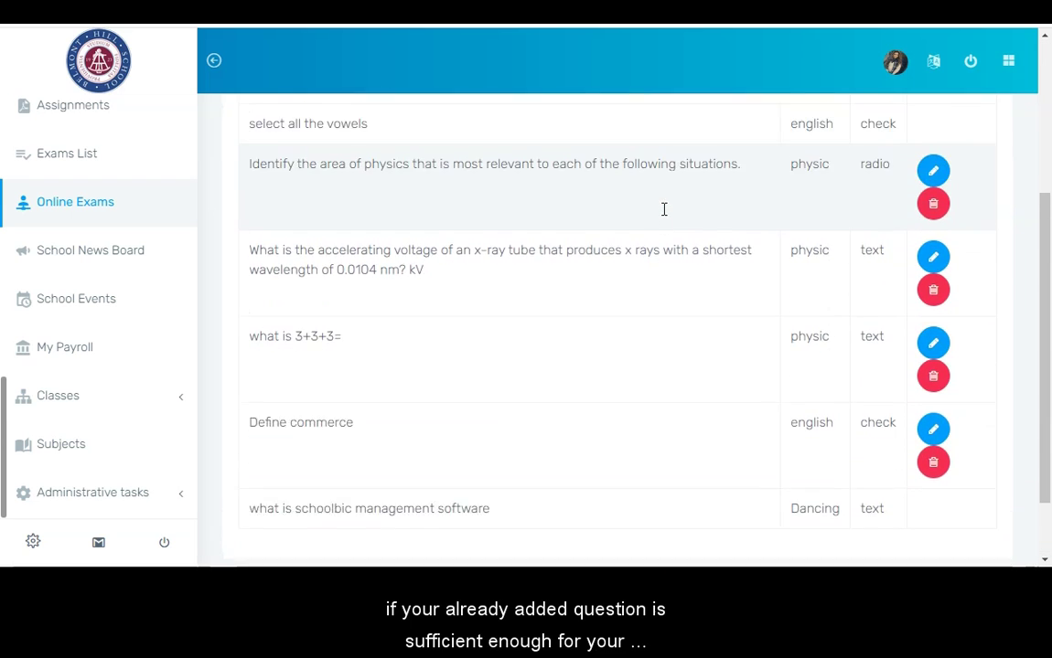
pyautogui.scroll(2, 664, 209)
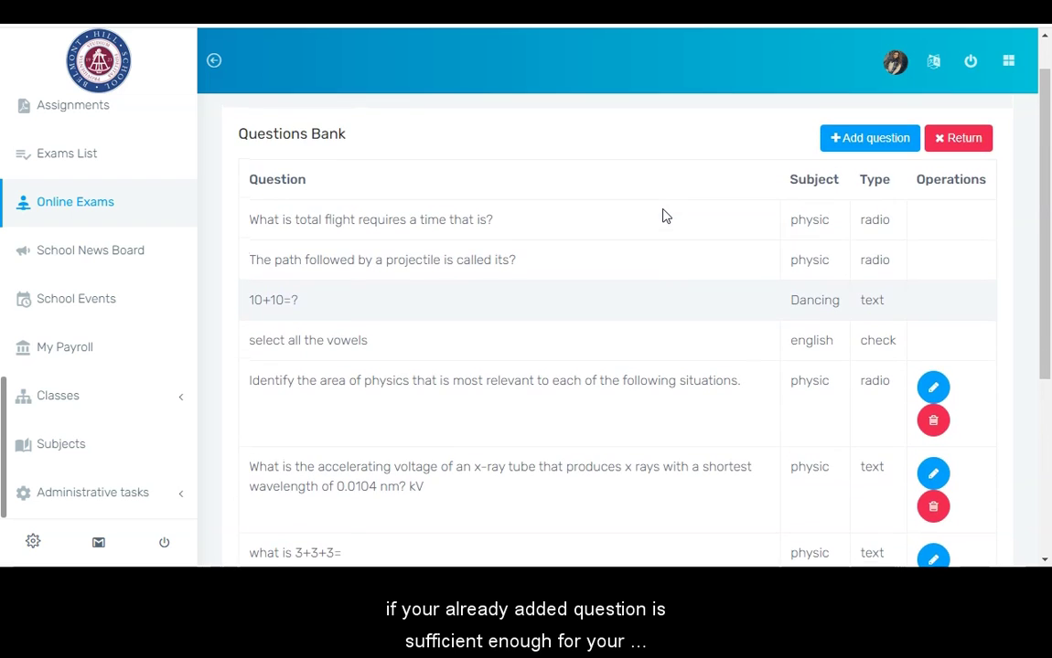
pyautogui.scroll(-2, 665, 216)
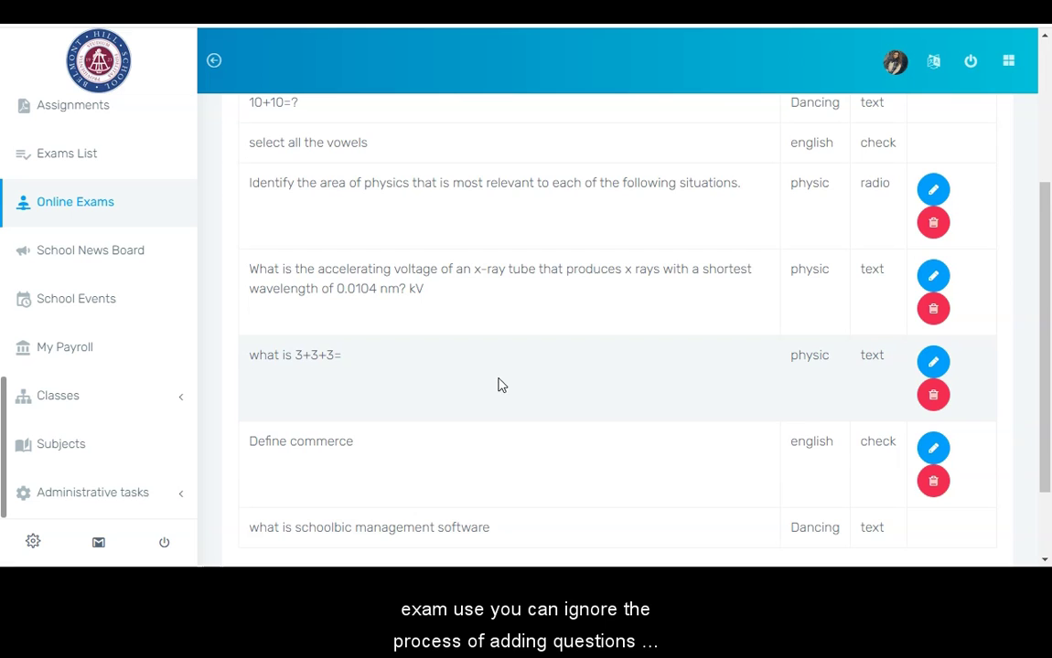
pyautogui.scroll(-2, 728, 491)
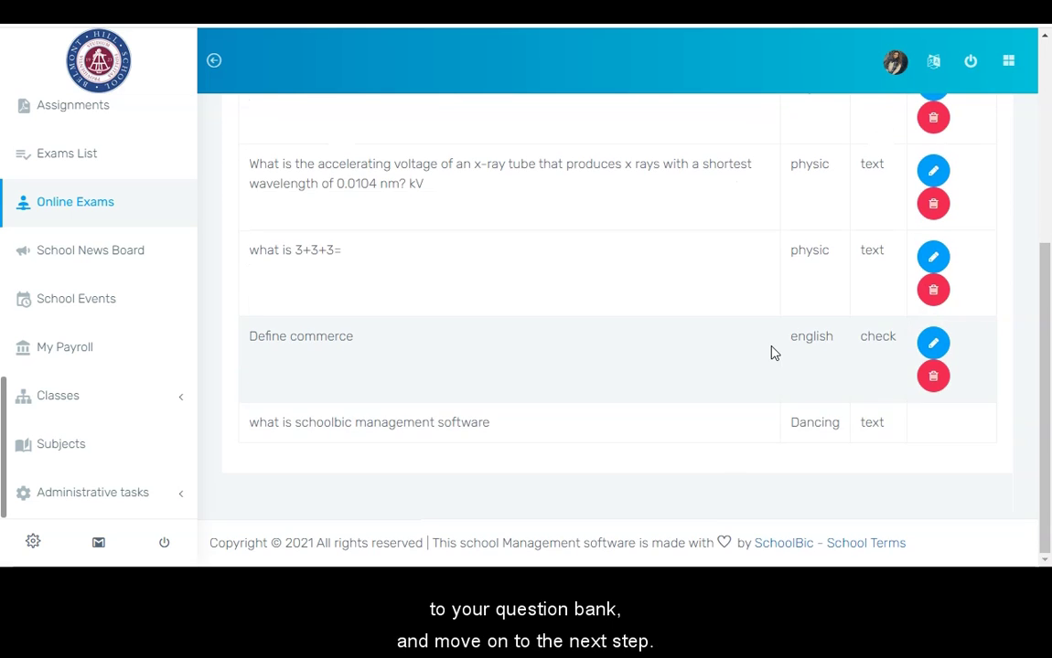
pyautogui.scroll(3, 773, 353)
pyautogui.scroll(1, 774, 352)
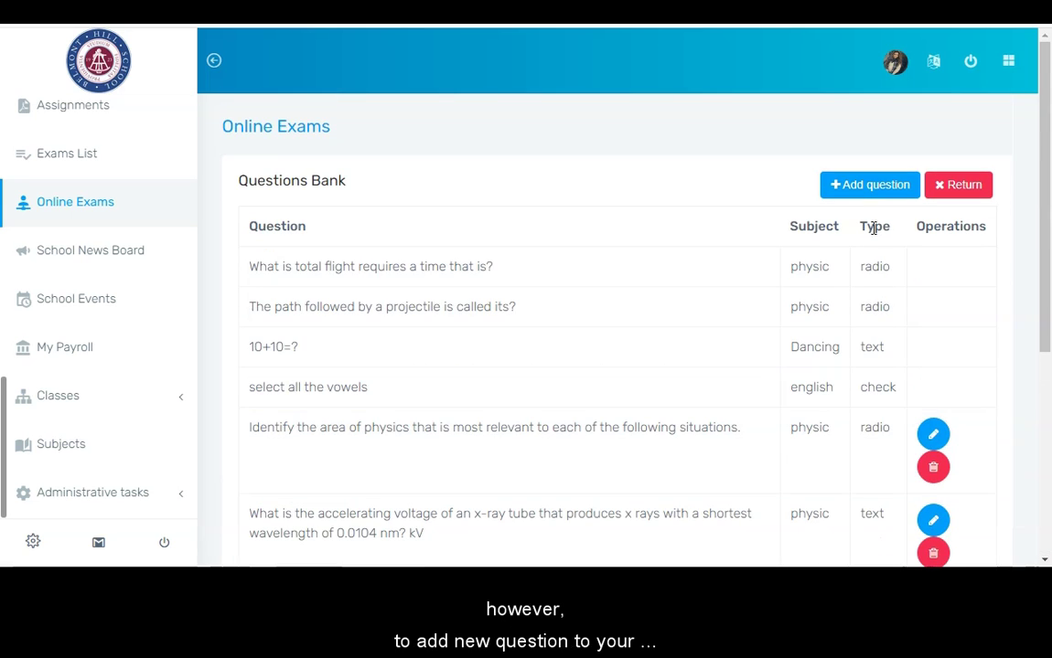
pyautogui.scroll(-1, 655, 364)
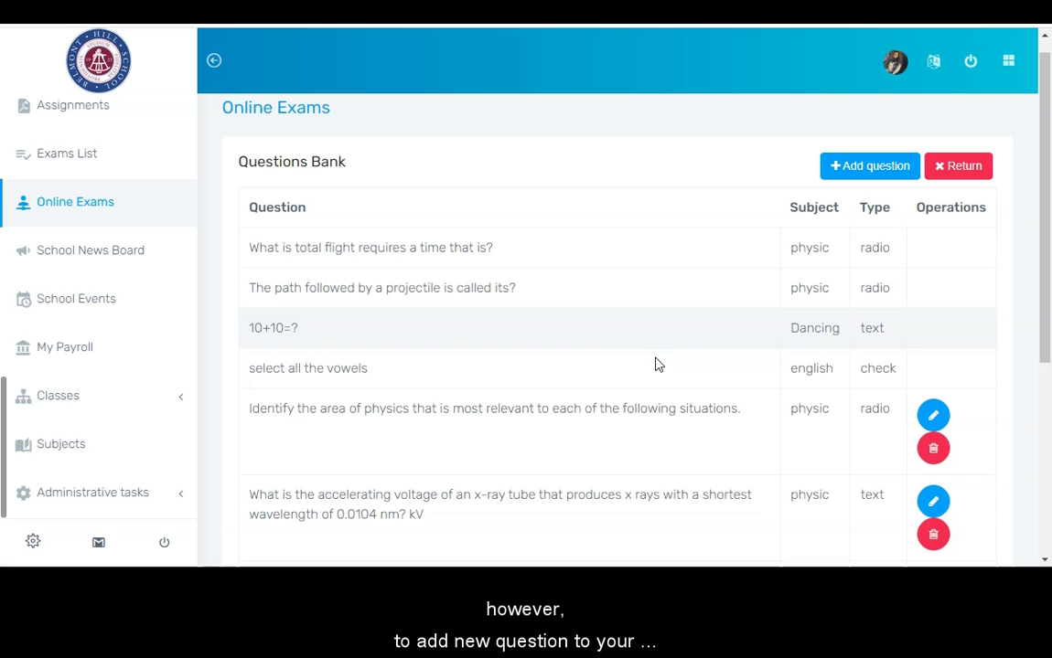
# - Create a bank question reading "Which of the following is a non-metal that remains liquid at room temperature?" with "temperature" in bold
pyautogui.click(862, 170)
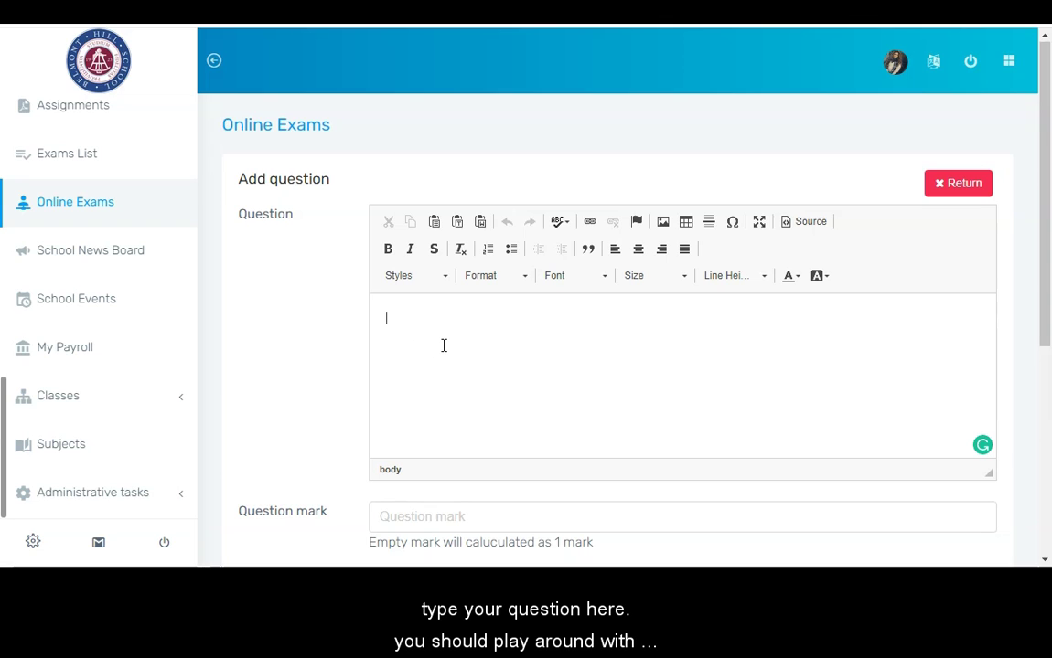
pyautogui.write('Which of the following is a non metal that remains liquid at room temperature  ? Which of the following is a non metal that remains liquid at room temperature  ?')
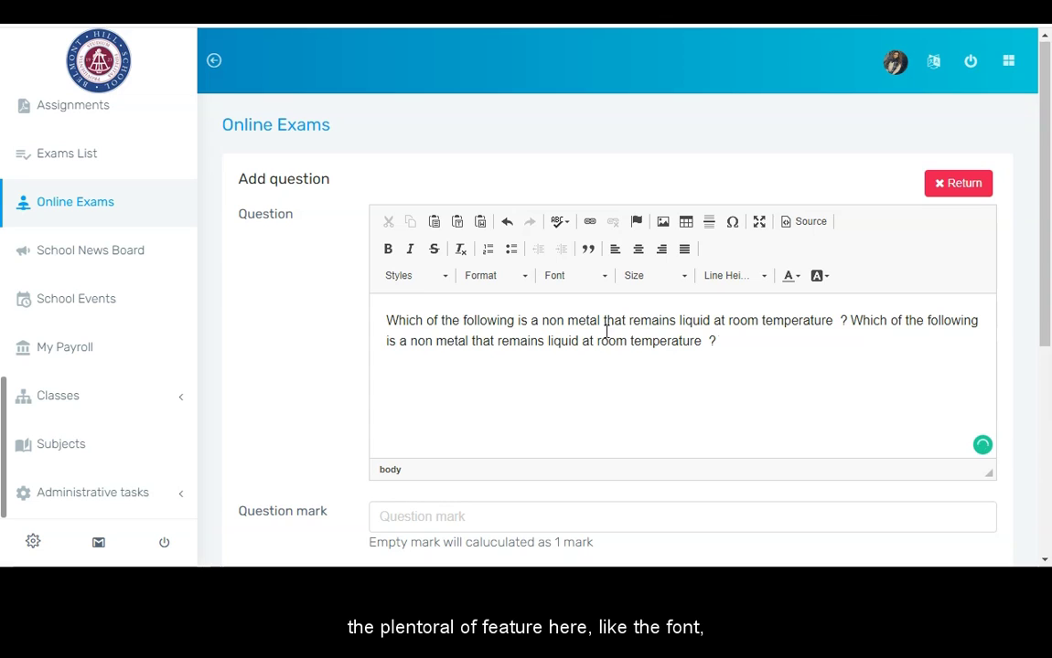
pyautogui.moveTo(707, 341); pyautogui.dragTo(630, 341)
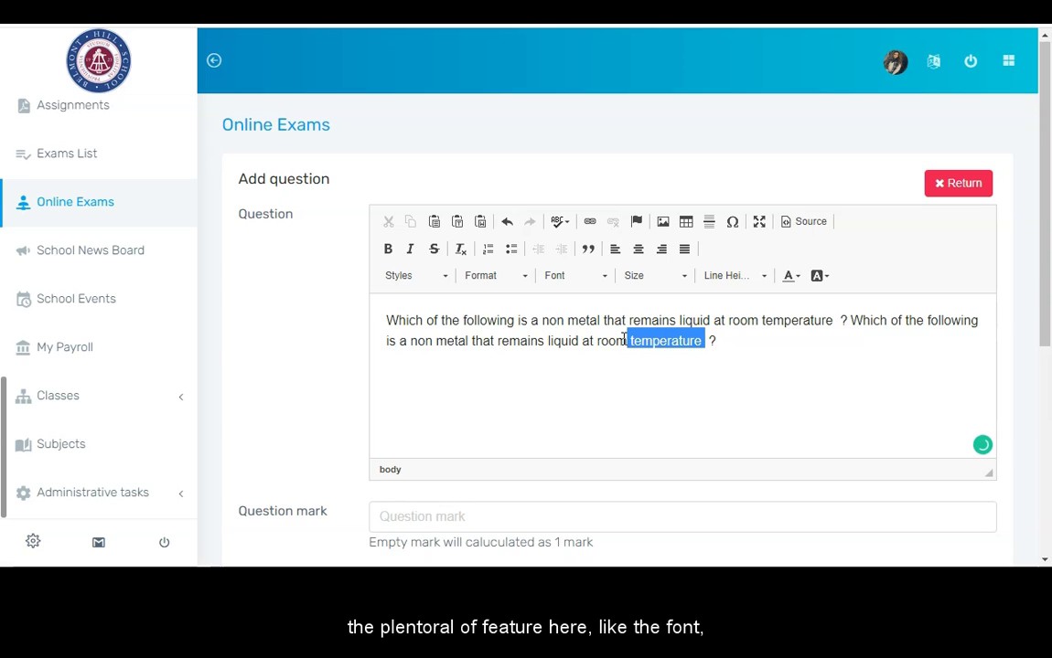
pyautogui.click(389, 249)
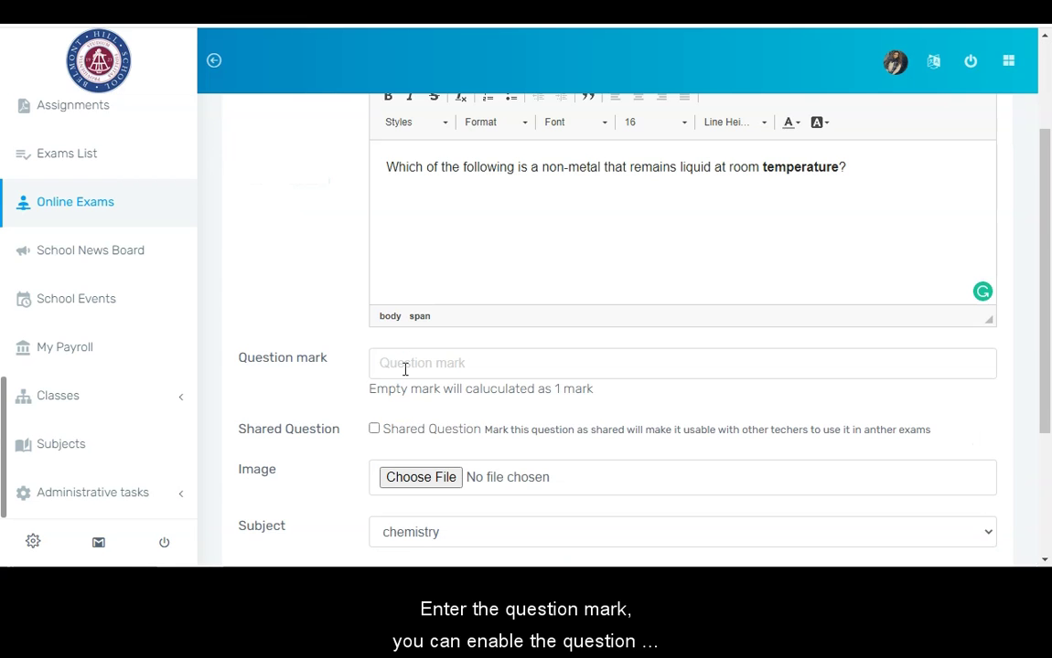
# - Set the question mark to 5 and mark the question as shared with other teachers
pyautogui.click(405, 368)
pyautogui.write('5')
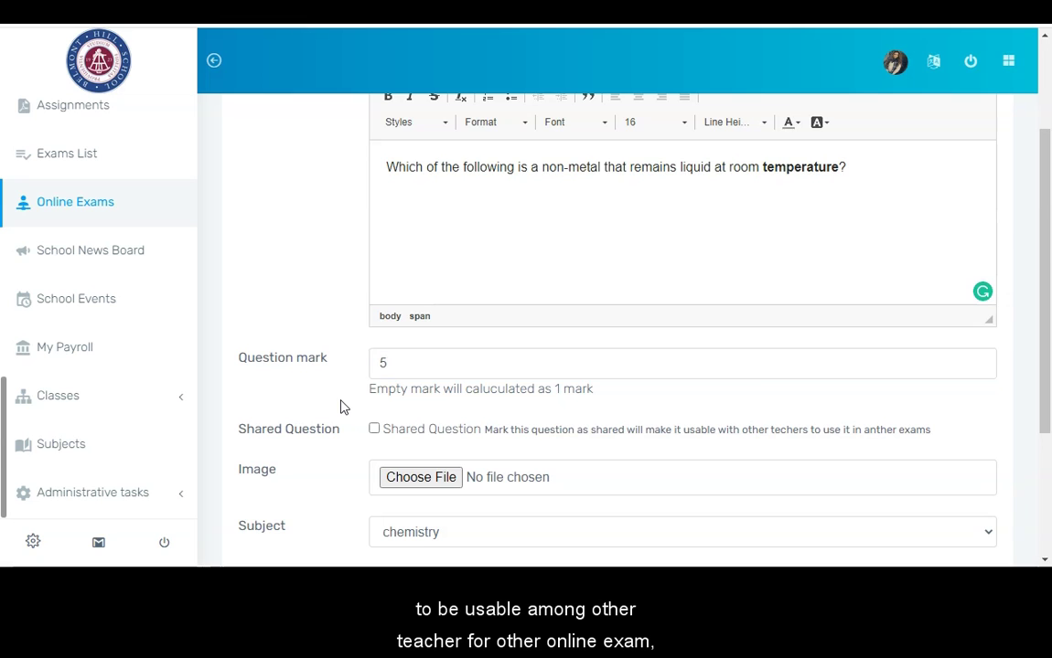
pyautogui.scroll(-3, 346, 403)
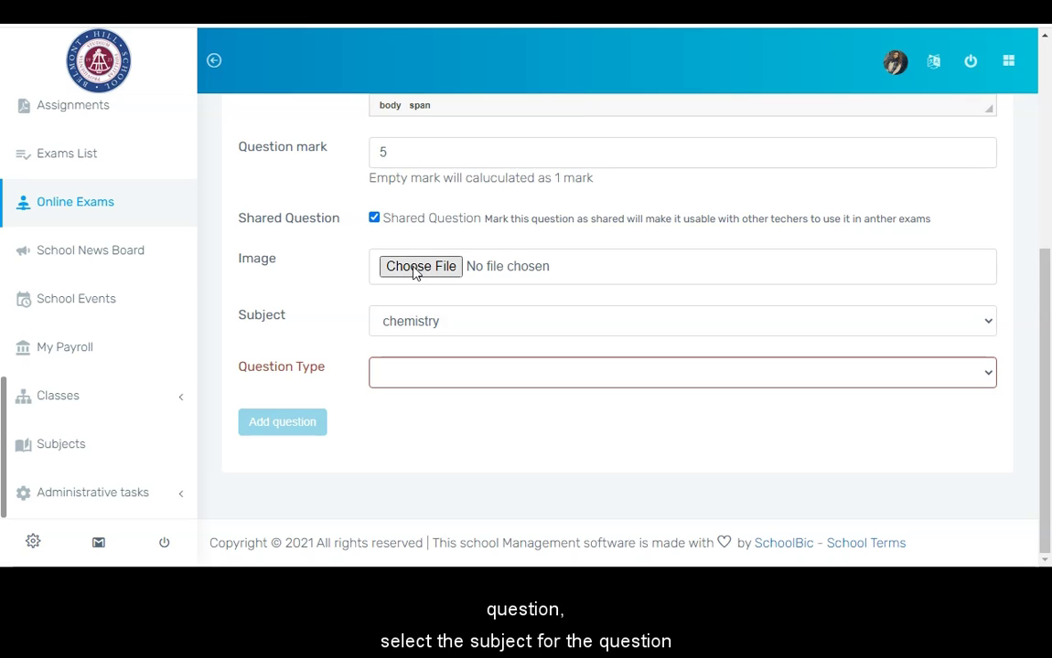
# - Set the new question's subject to chemistry and its question type to "Select one option"
pyautogui.click(412, 324)
pyautogui.click(413, 213)
pyautogui.scroll(-1, 523, 330)
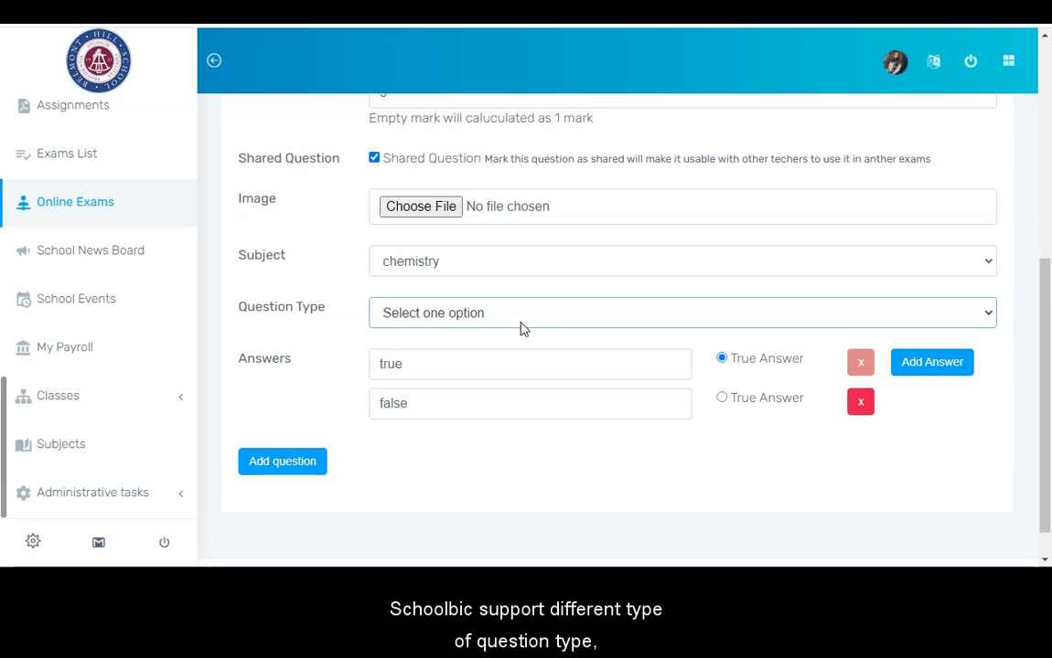
pyautogui.click(523, 325)
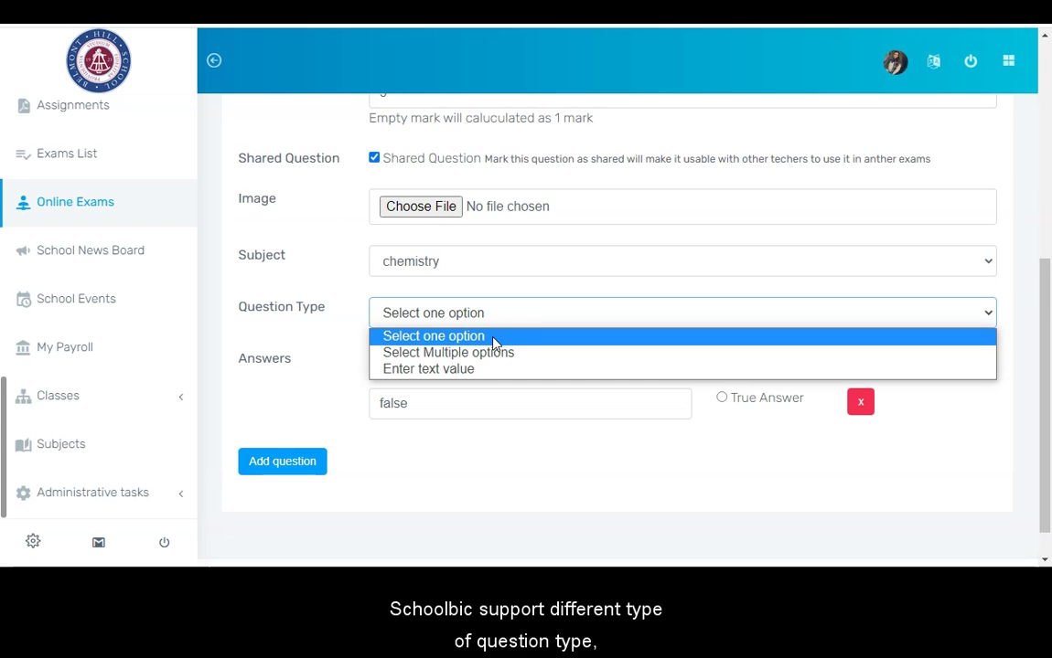
pyautogui.click(494, 337)
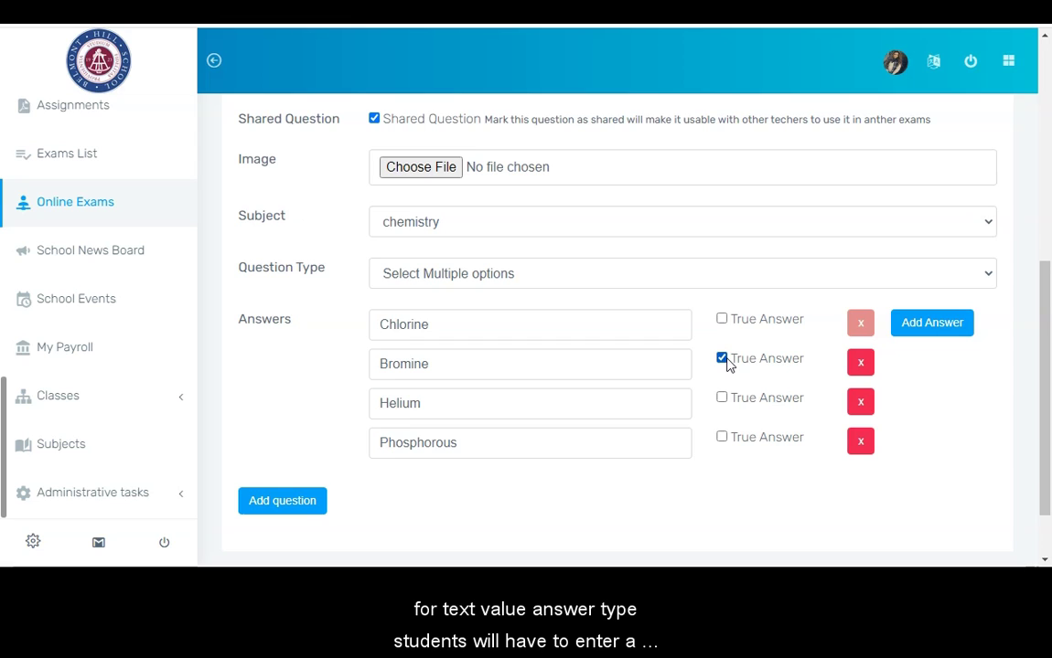
# - Switch the question type to "Enter text value" and add the true answer "chlorine, bromium, helium is a non metal"
pyautogui.click(506, 284)
pyautogui.click(463, 329)
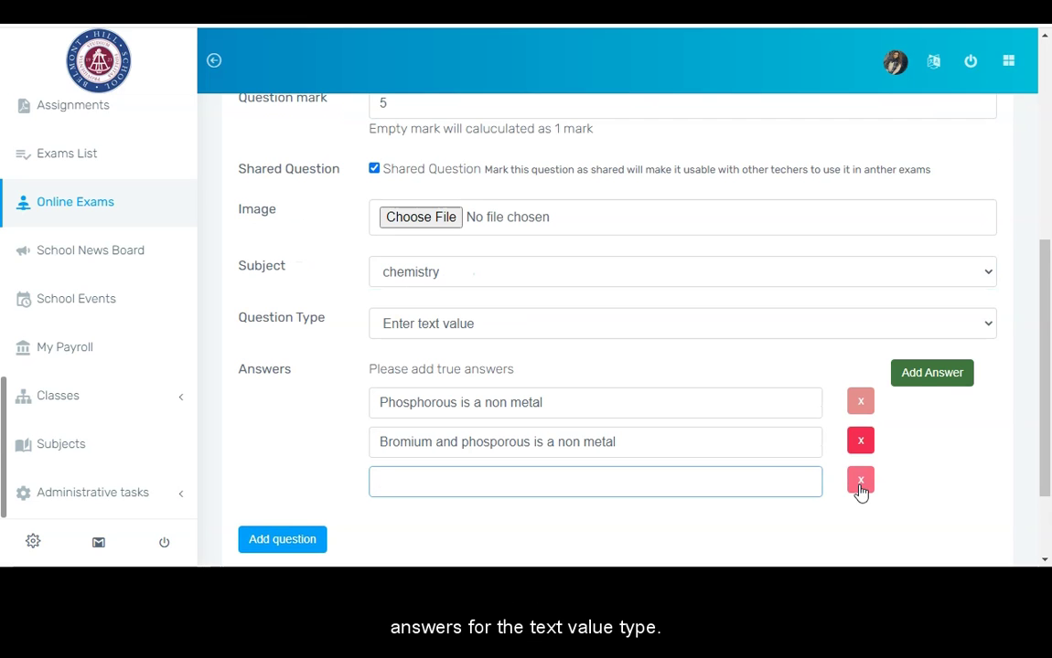
pyautogui.click(860, 481)
pyautogui.click(927, 388)
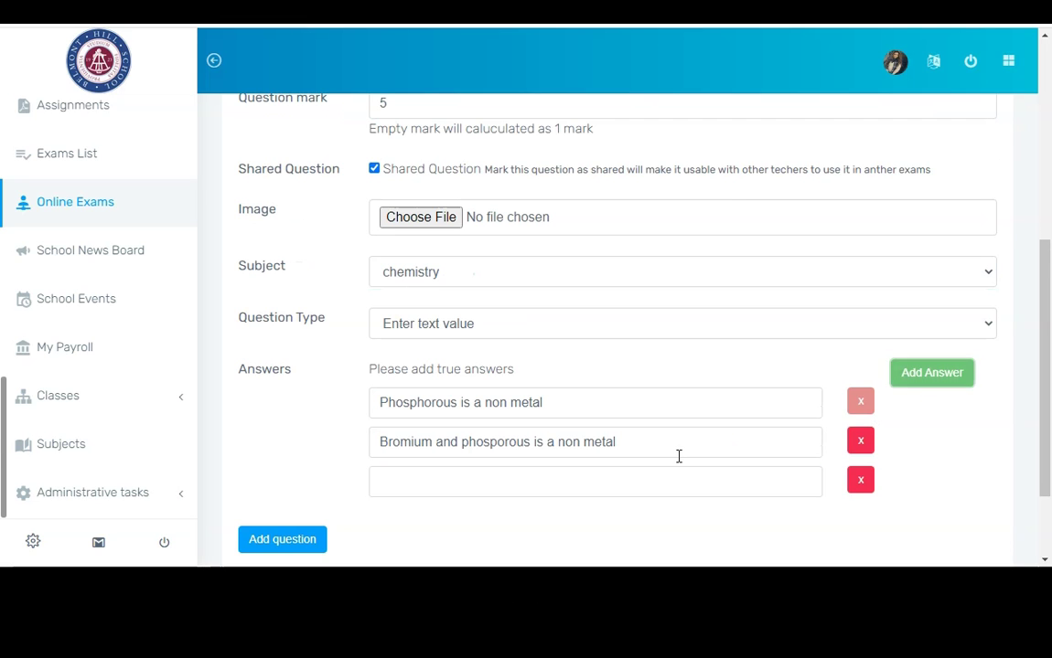
pyautogui.click(527, 481)
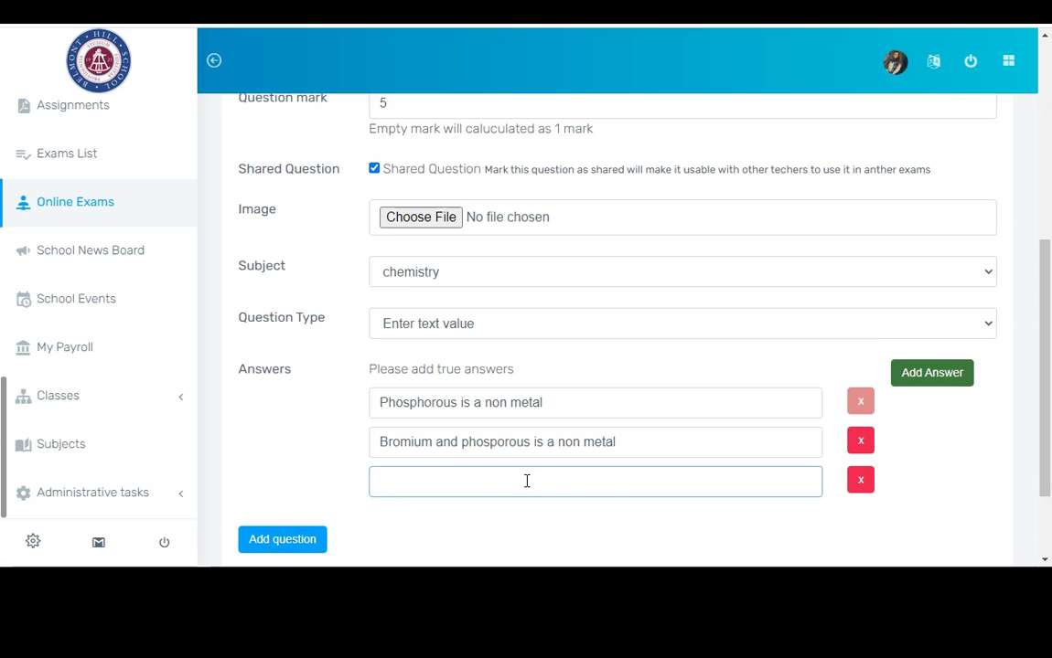
pyautogui.write('chlorine, bromium, helium is a non metal')
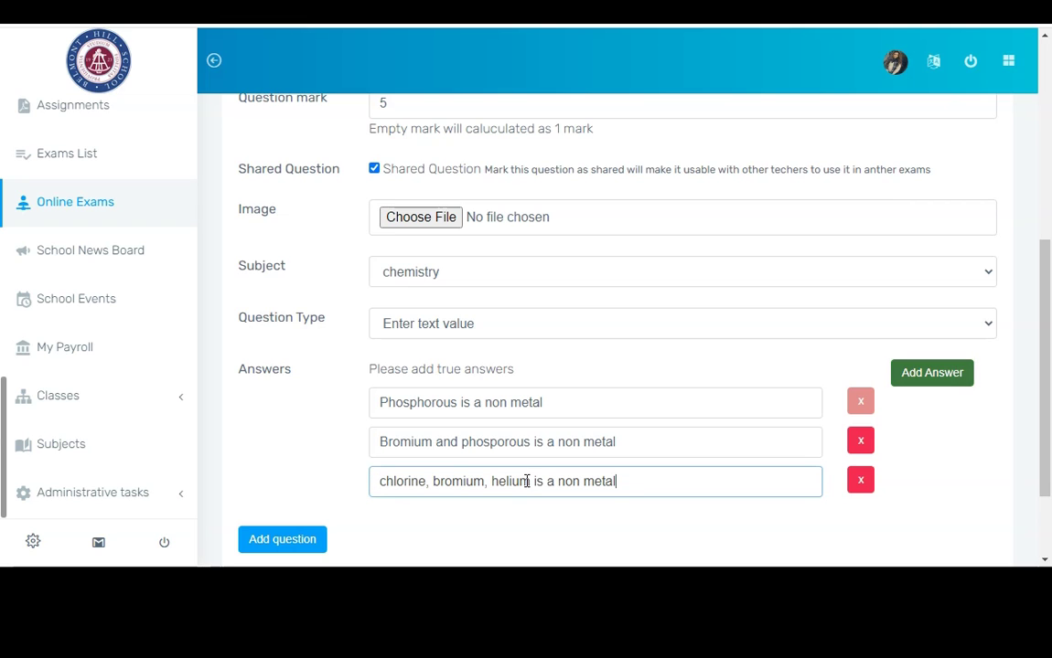
# - Set the question type to "Select Multiple options" and add the question to the Questions Bank
pyautogui.click(494, 340)
pyautogui.click(498, 340)
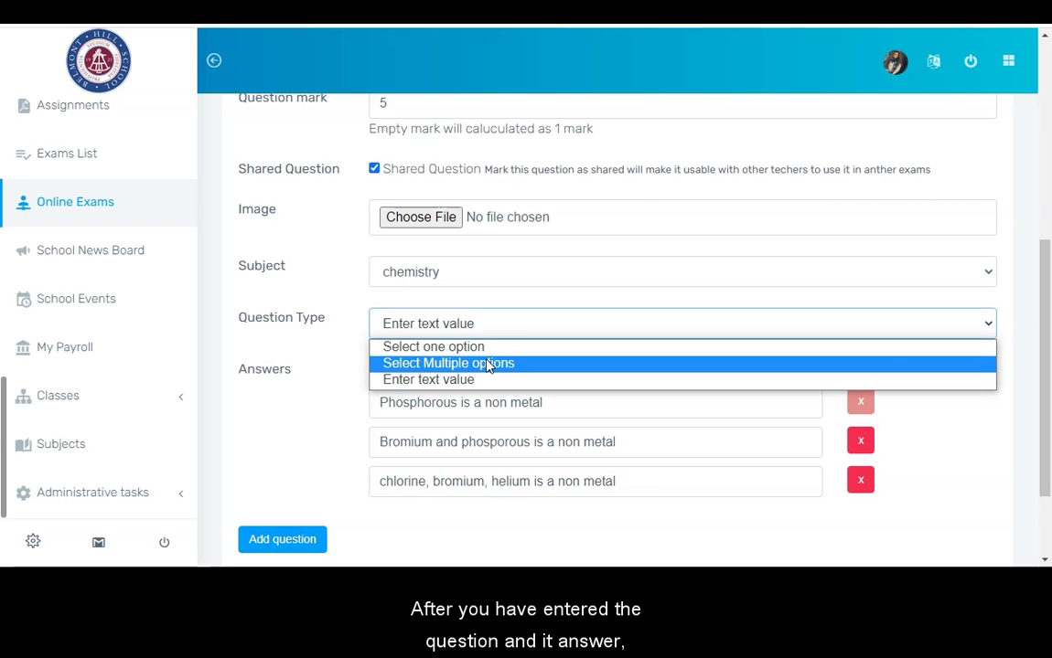
pyautogui.click(491, 362)
pyautogui.click(297, 513)
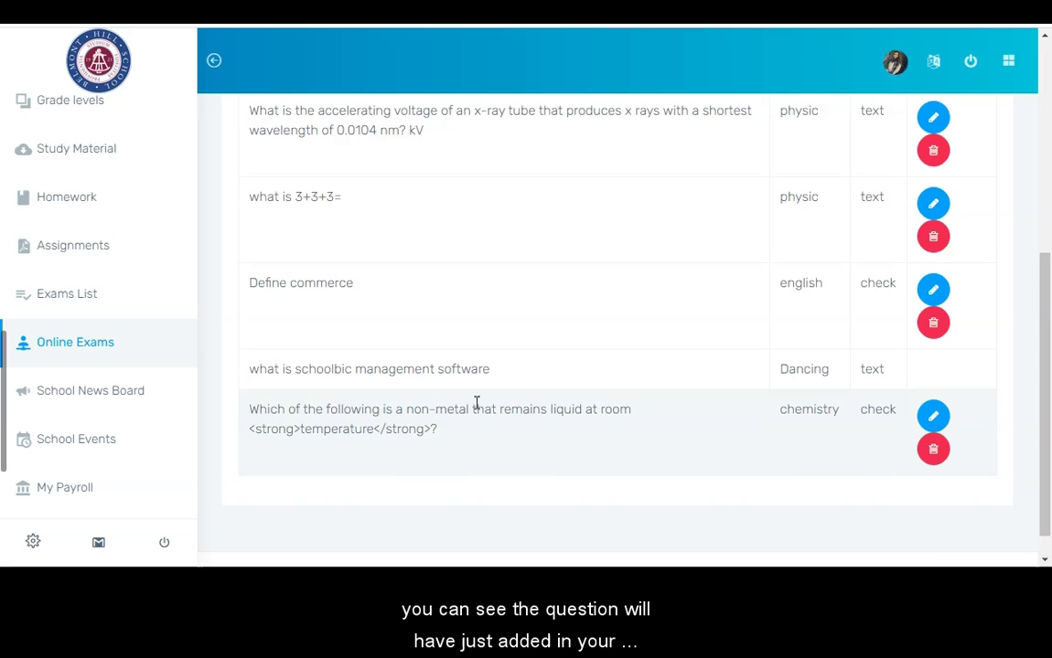
pyautogui.scroll(4, 475, 403)
pyautogui.scroll(-3, 475, 403)
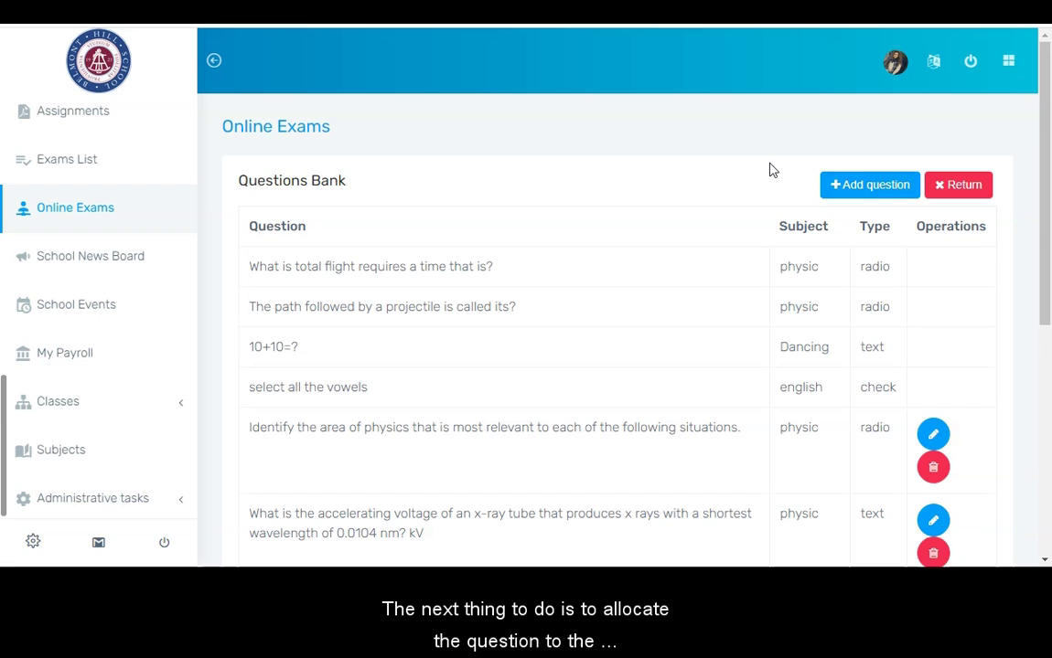
# - Edit the Second Term Examination and import the four bank questions found by searching for "what is"
pyautogui.click(951, 195)
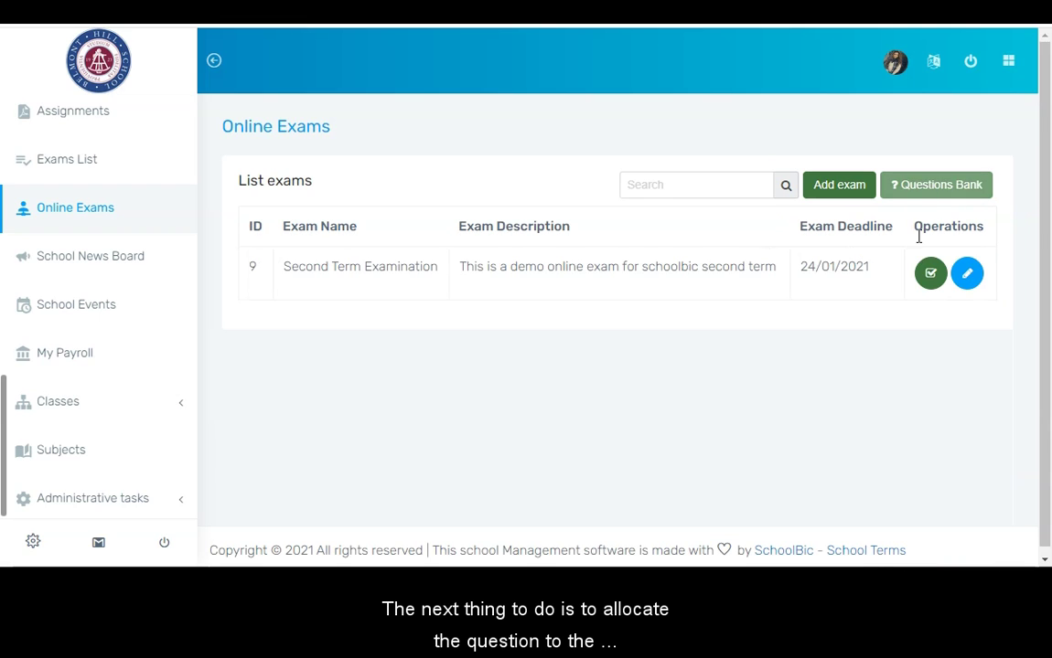
pyautogui.click(964, 275)
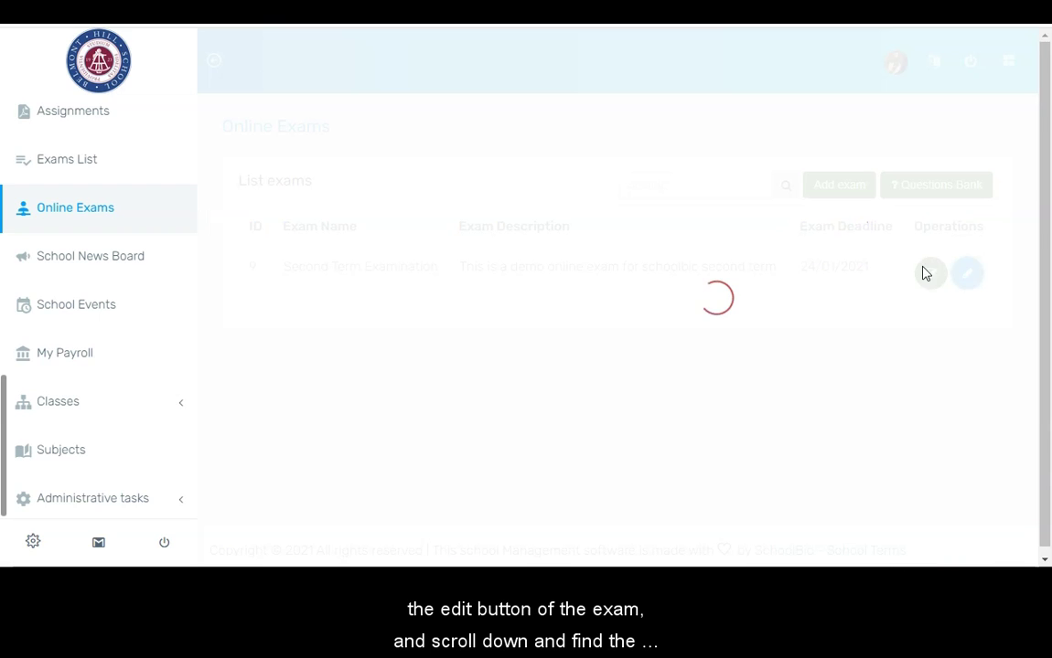
pyautogui.scroll(-10, 343, 261)
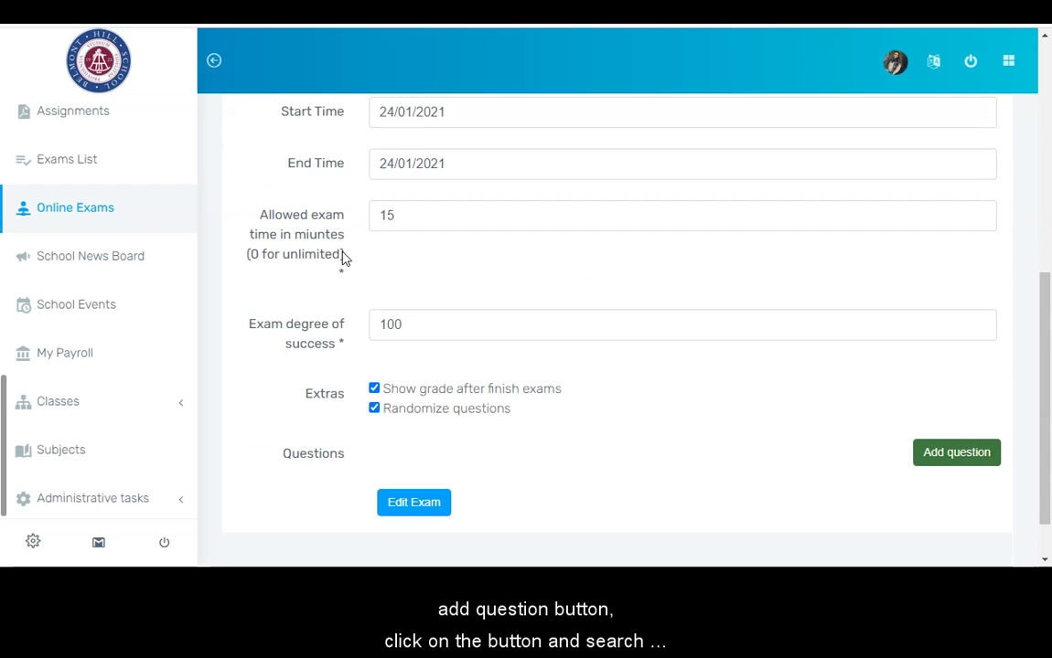
pyautogui.click(948, 455)
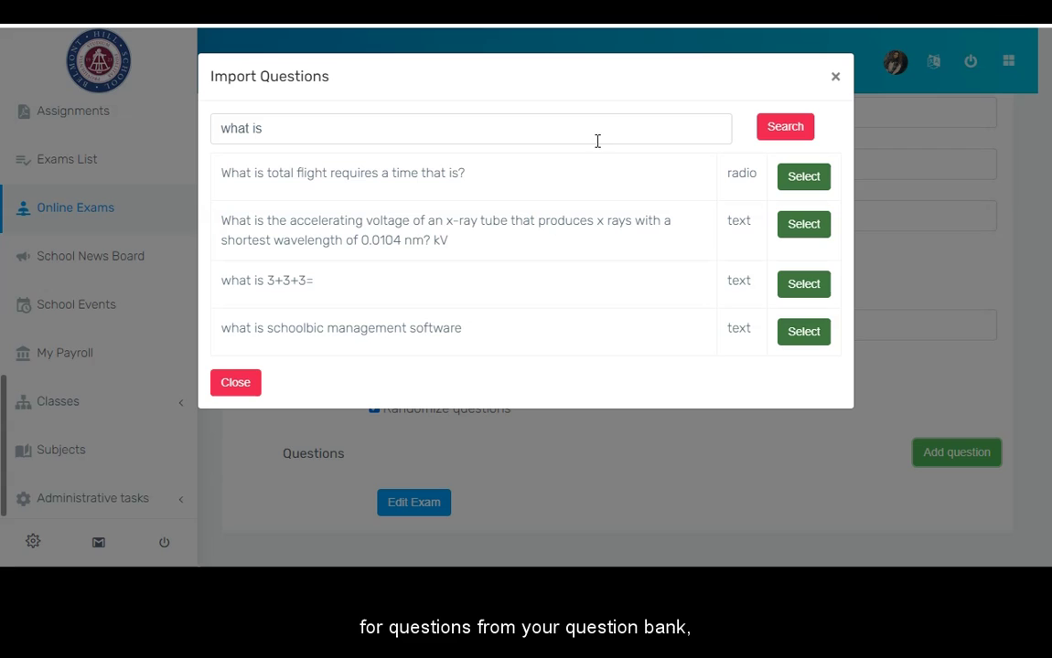
pyautogui.click(788, 176)
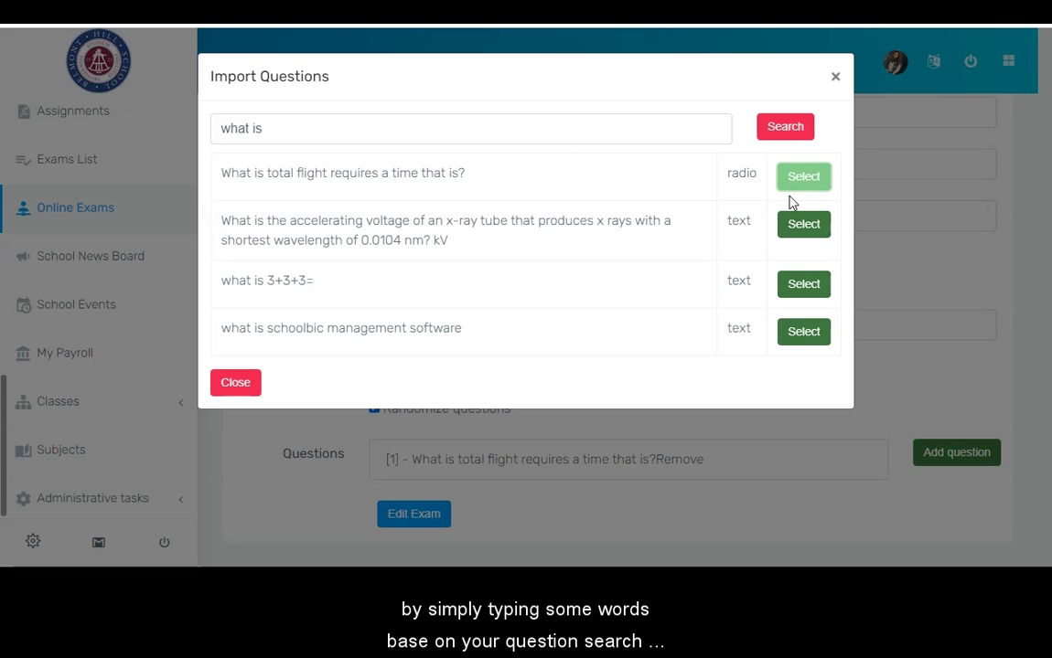
pyautogui.click(794, 223)
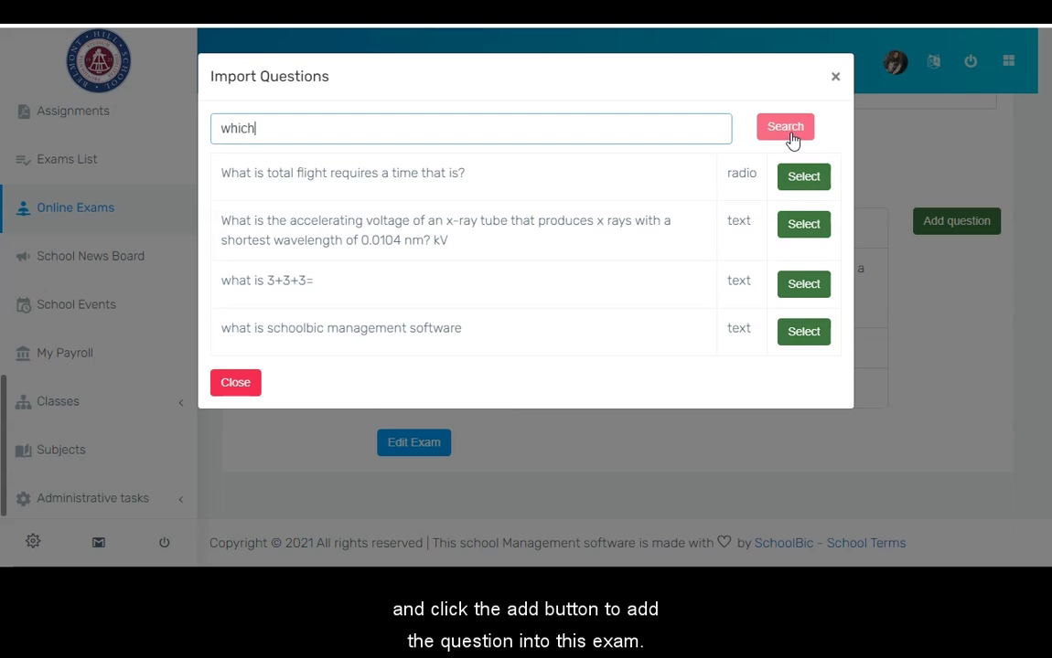
# - Search for "which", import the non-metal question into the exam, and save the edited exam
pyautogui.click(786, 128)
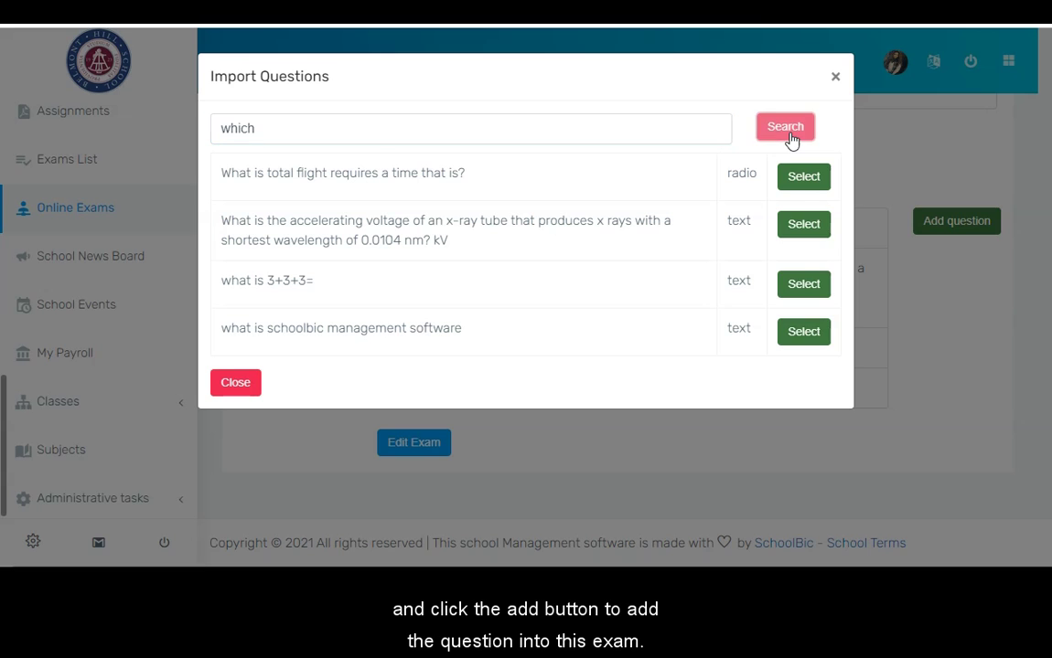
pyautogui.click(805, 183)
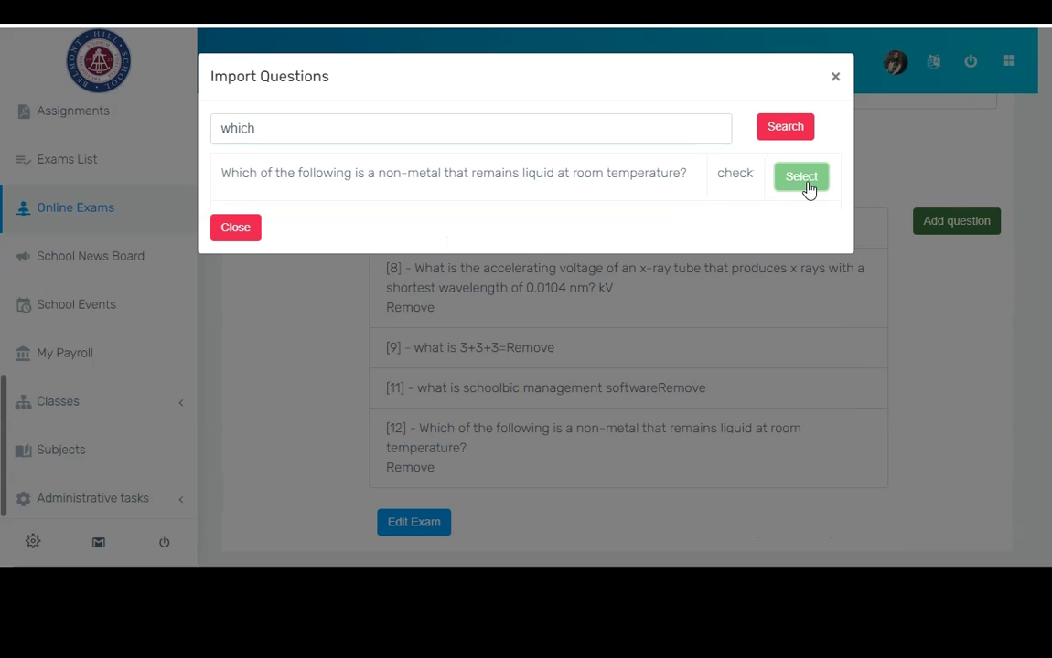
pyautogui.click(835, 76)
pyautogui.scroll(-2, 326, 214)
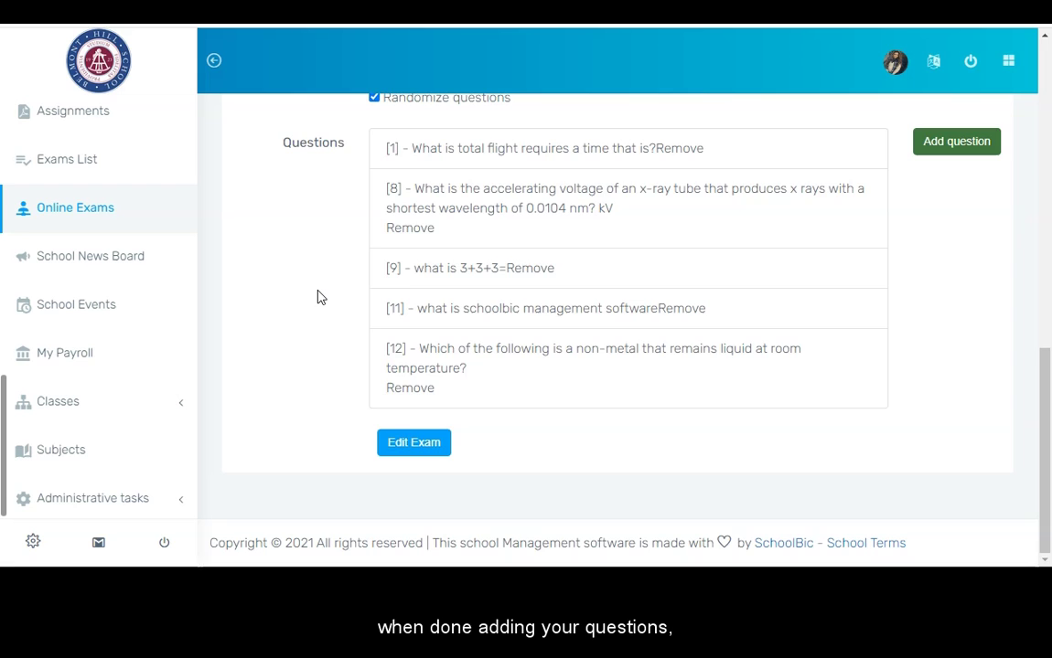
pyautogui.scroll(5, 317, 296)
pyautogui.scroll(-5, 318, 295)
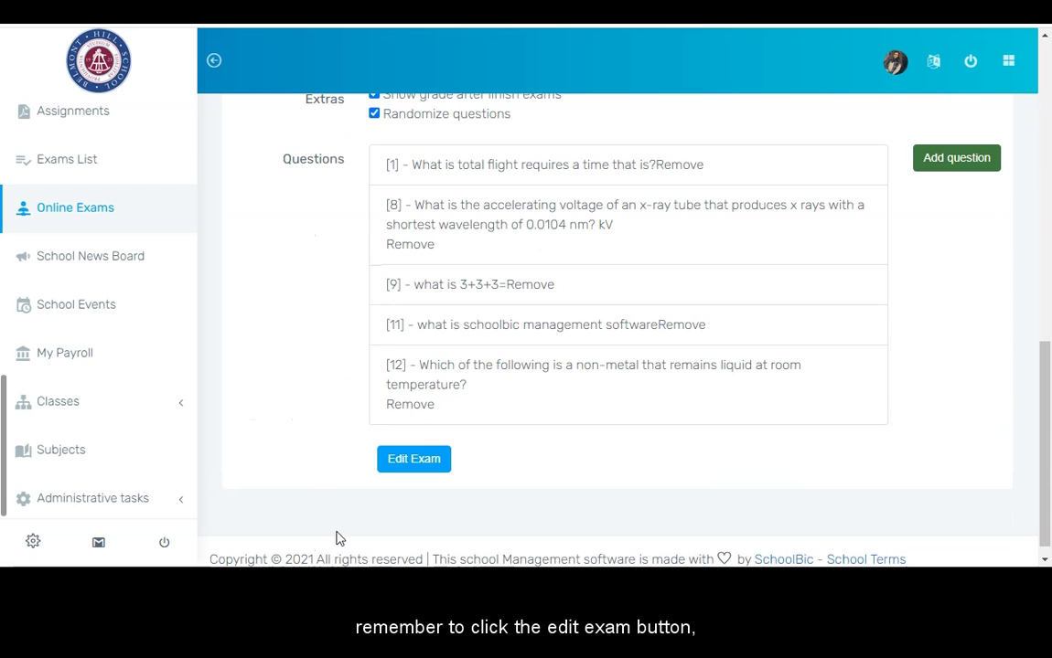
pyautogui.click(404, 466)
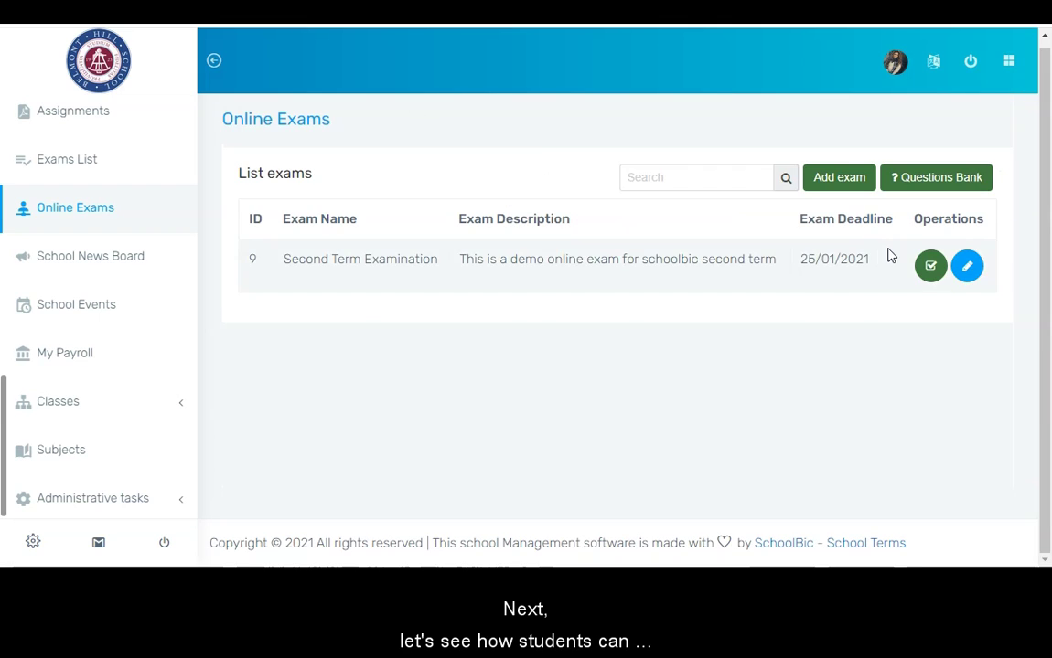
# - Log out of the teacher portal and sign in as student1 with the saved account password
pyautogui.click(972, 66)
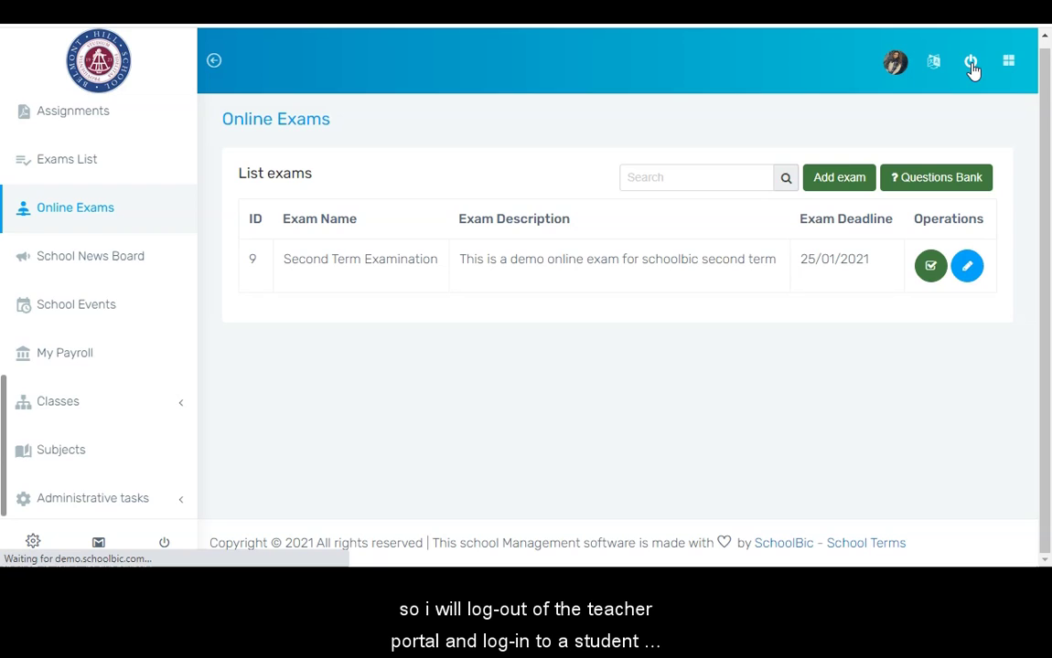
pyautogui.click(517, 272)
pyautogui.click(444, 351)
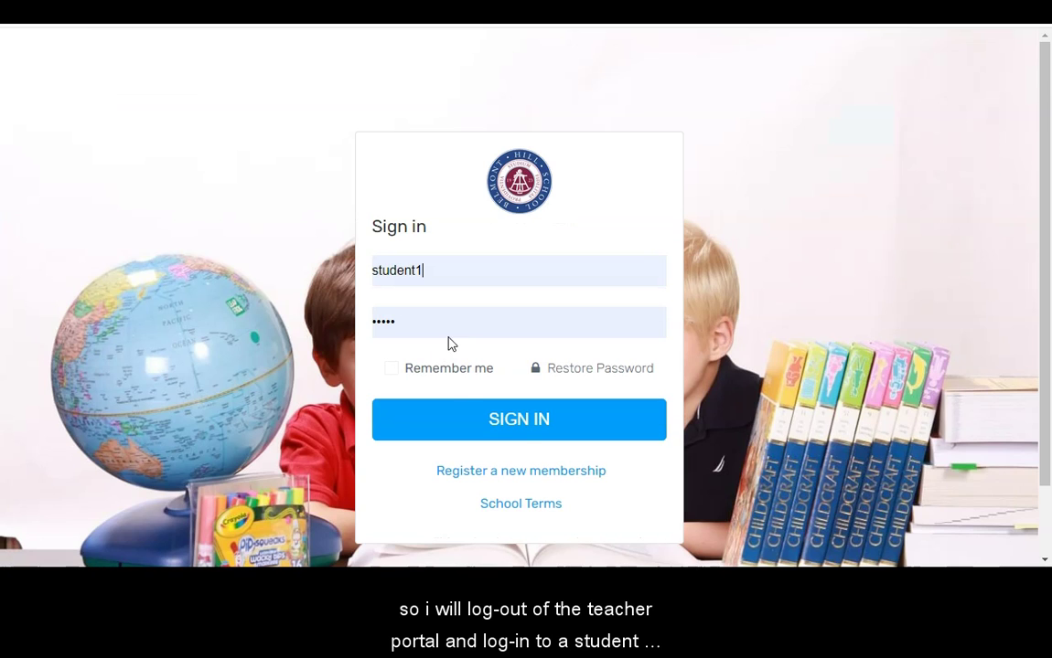
pyautogui.click(505, 418)
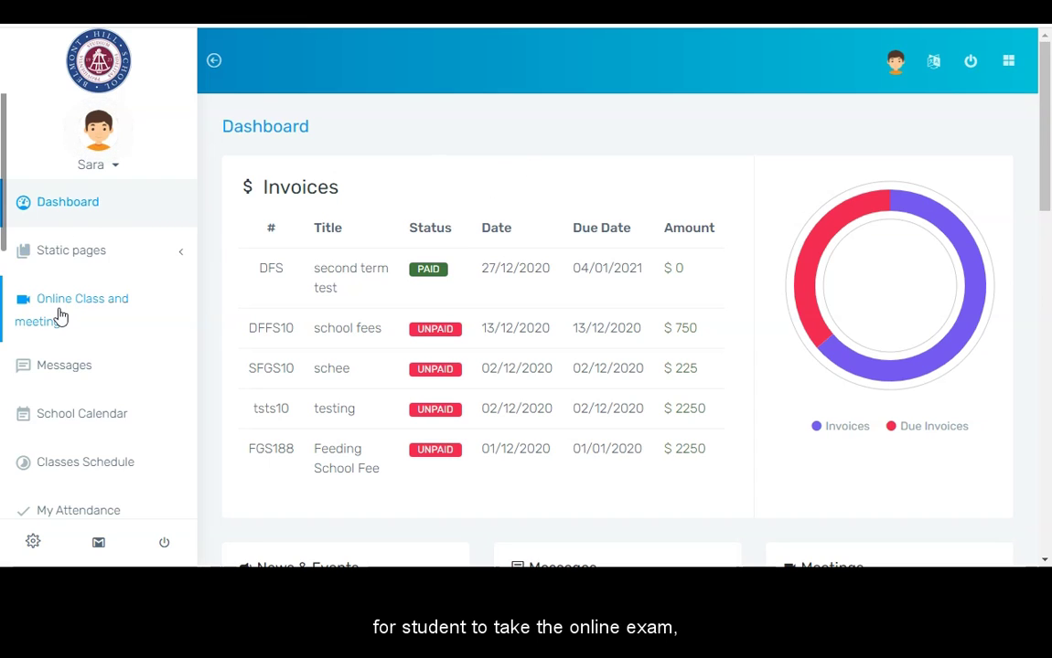
# - Open the student's Online Exams list and start taking the Second Term Examination
pyautogui.scroll(-8, 56, 312)
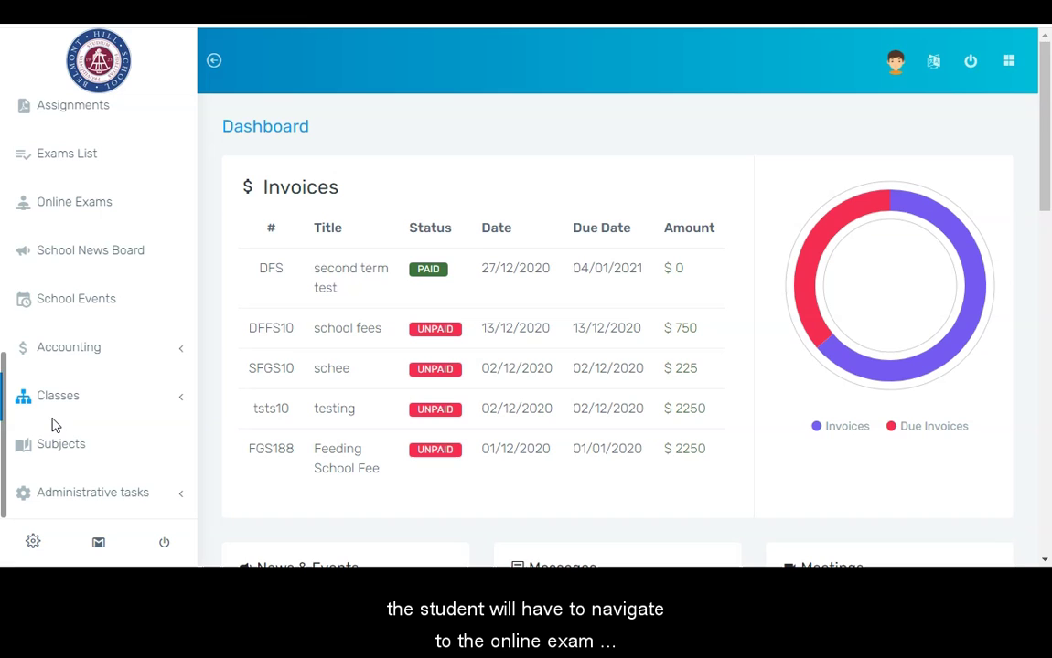
pyautogui.click(77, 202)
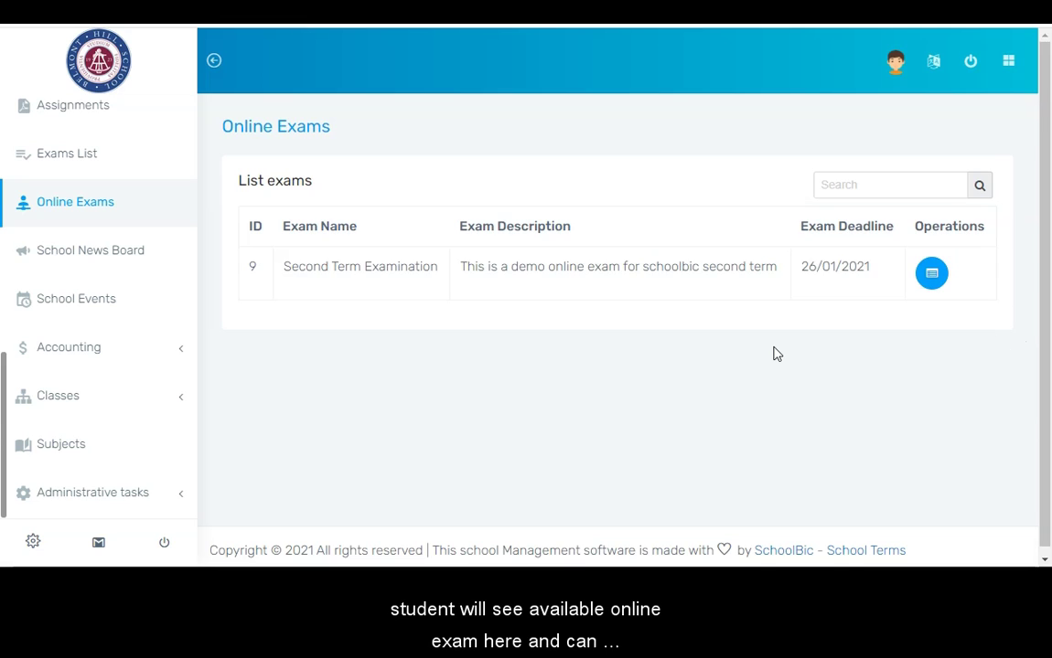
pyautogui.click(933, 277)
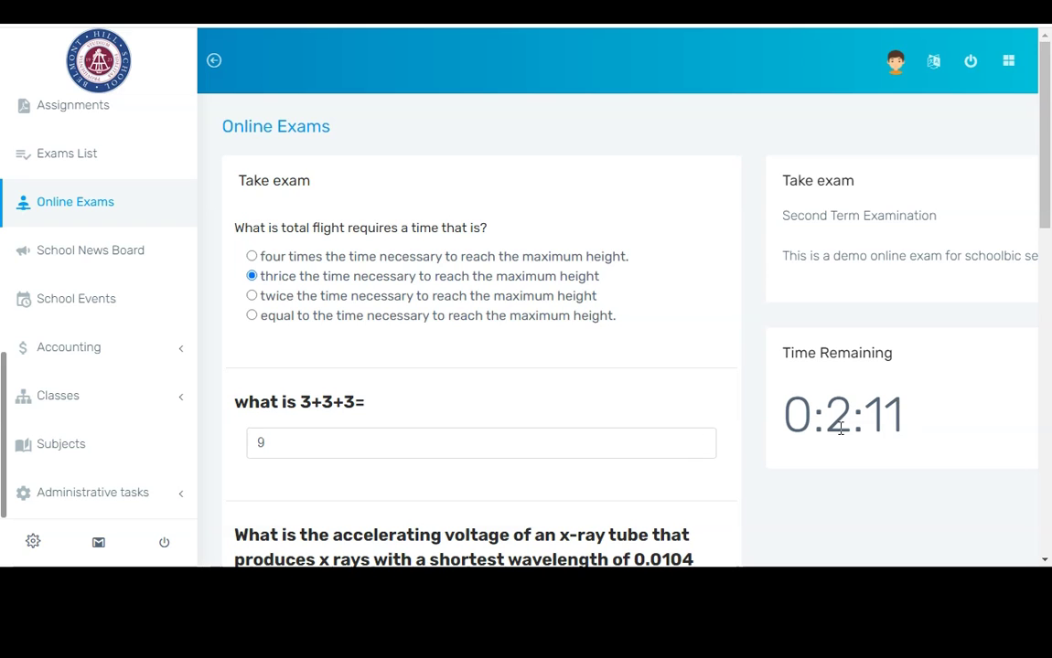
# - Look over the exam questions and enter "x buy" as the answer to the x-ray tube accelerating voltage question
pyautogui.scroll(-4, 484, 329)
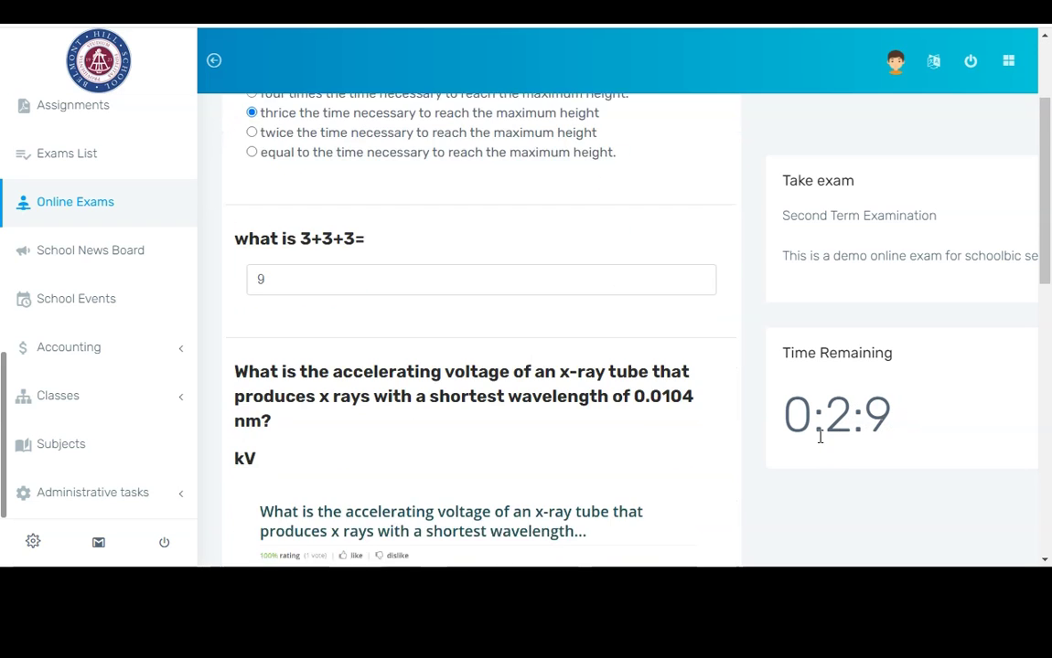
pyautogui.scroll(3, 446, 326)
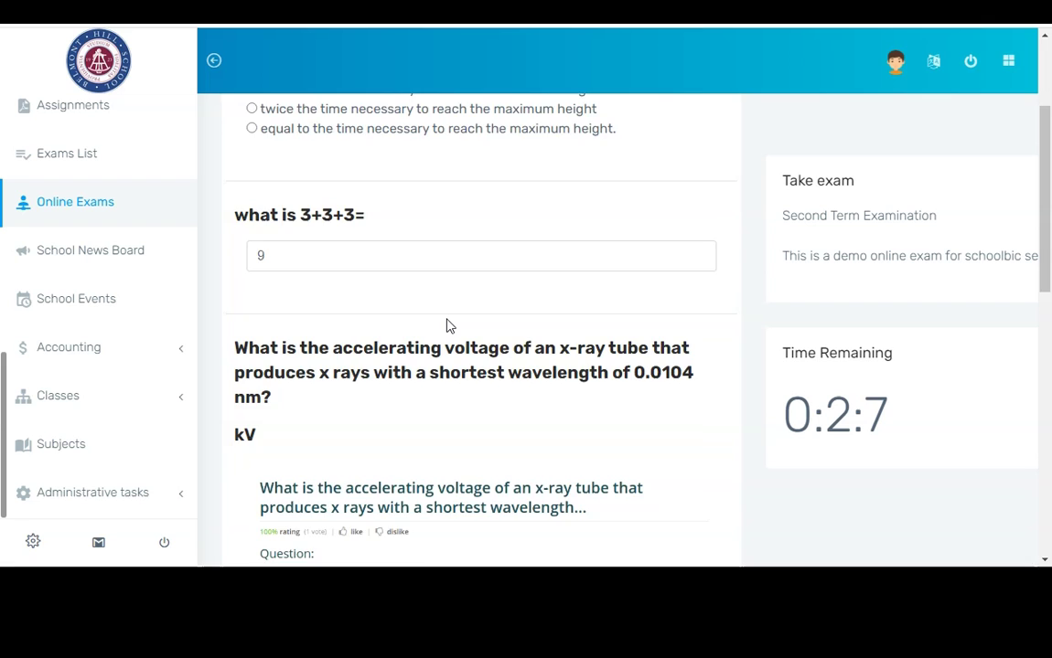
pyautogui.scroll(-6, 446, 326)
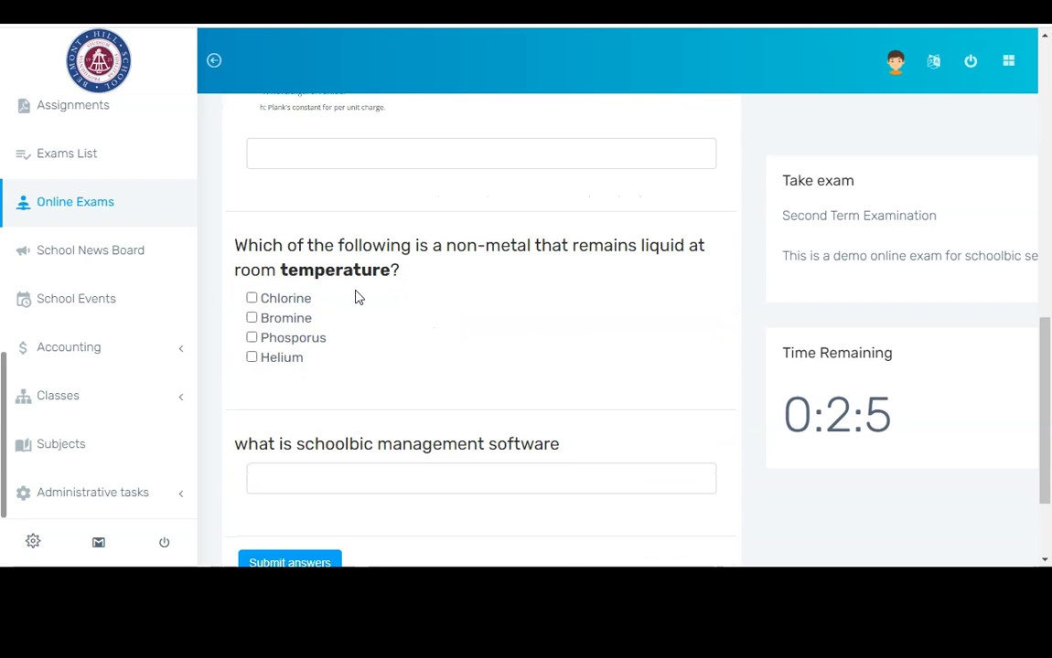
pyautogui.scroll(3, 357, 297)
pyautogui.click(340, 397)
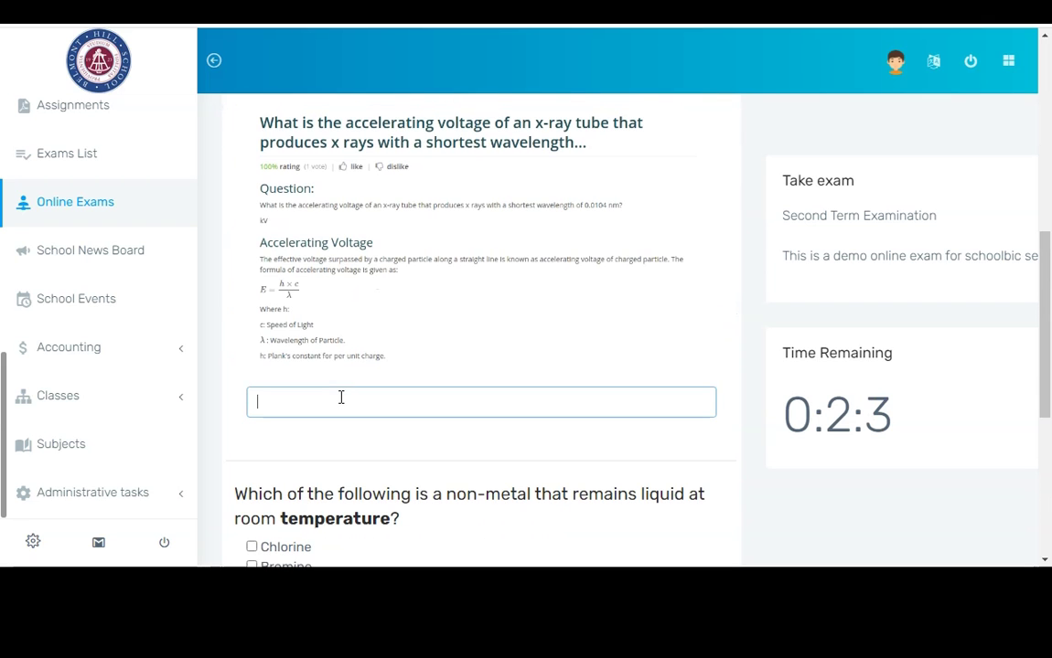
pyautogui.write('x')
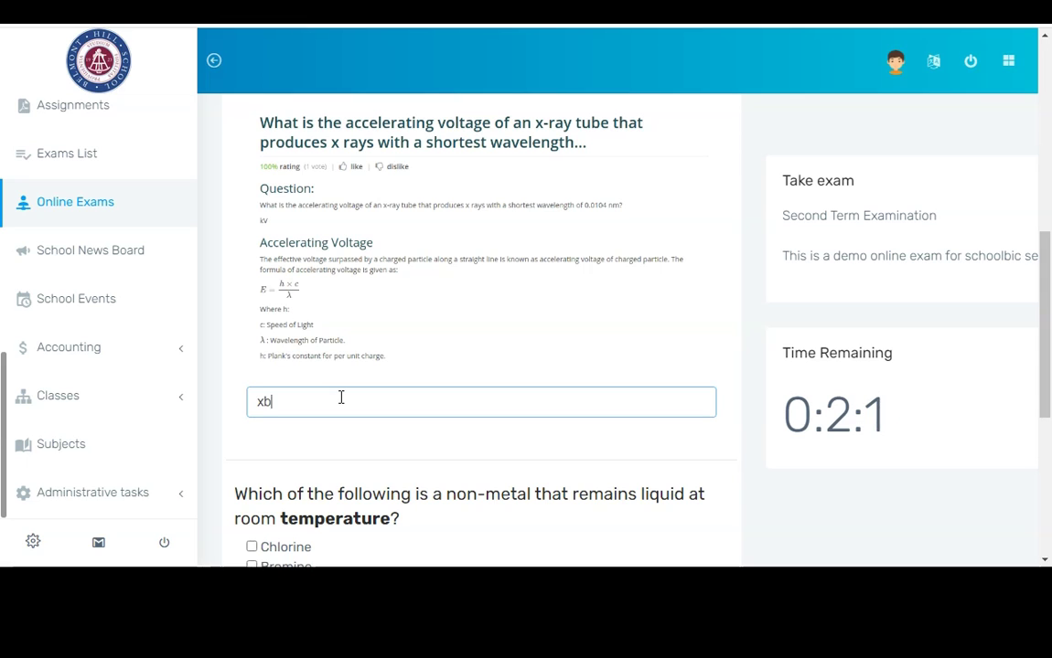
pyautogui.write('b')
pyautogui.press('BackSpace')
pyautogui.write('buy')
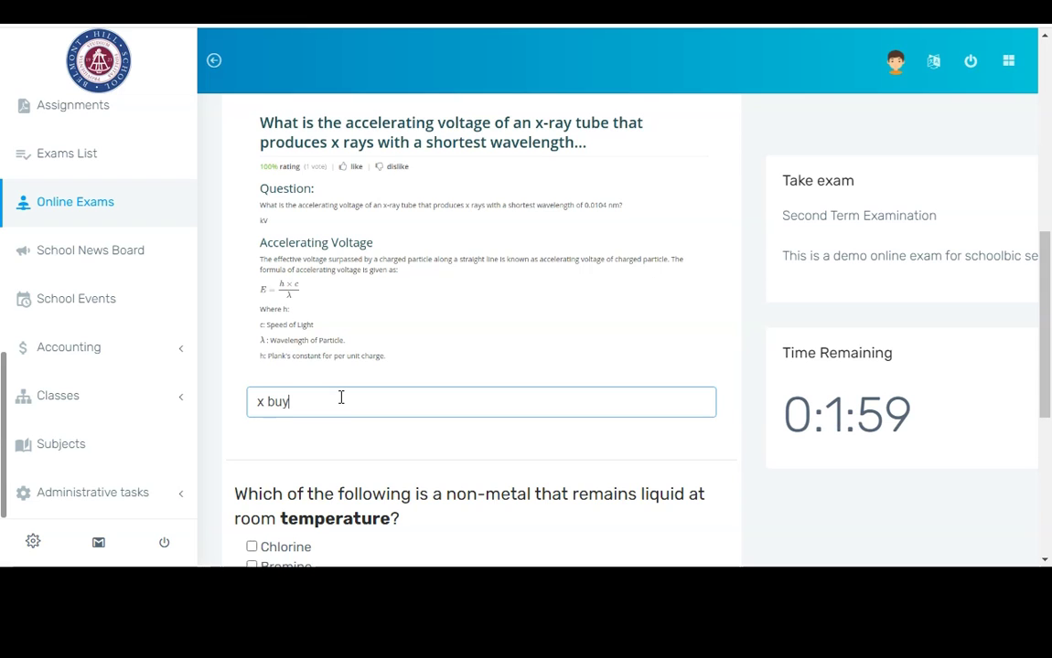
# - Submit the exam answers, and try to take the Second Term Examination again
pyautogui.scroll(-5, 329, 430)
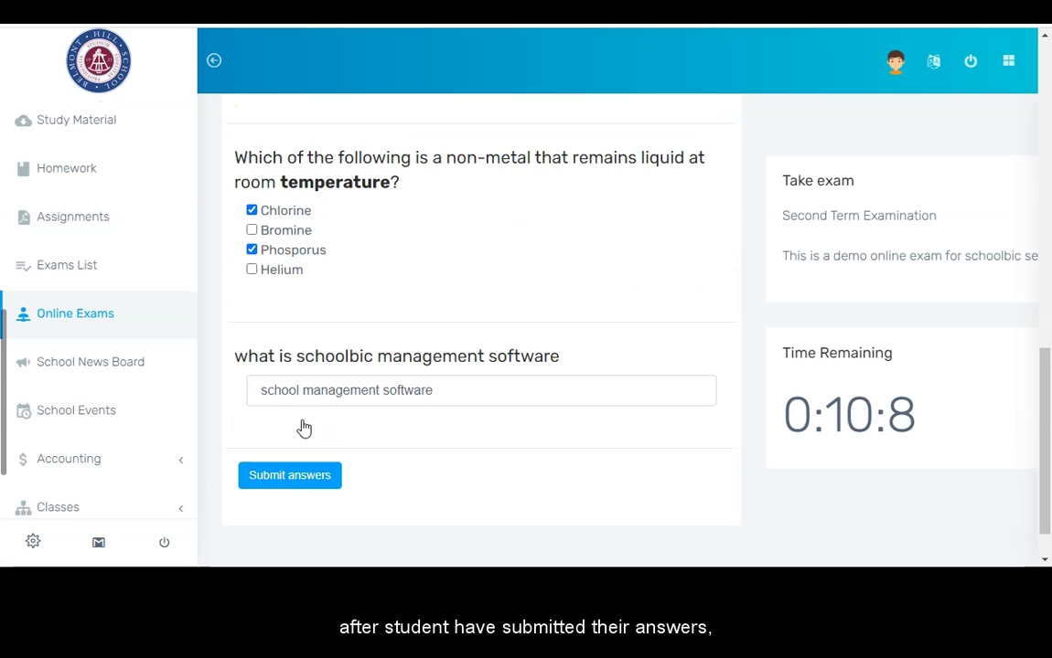
pyautogui.click(298, 483)
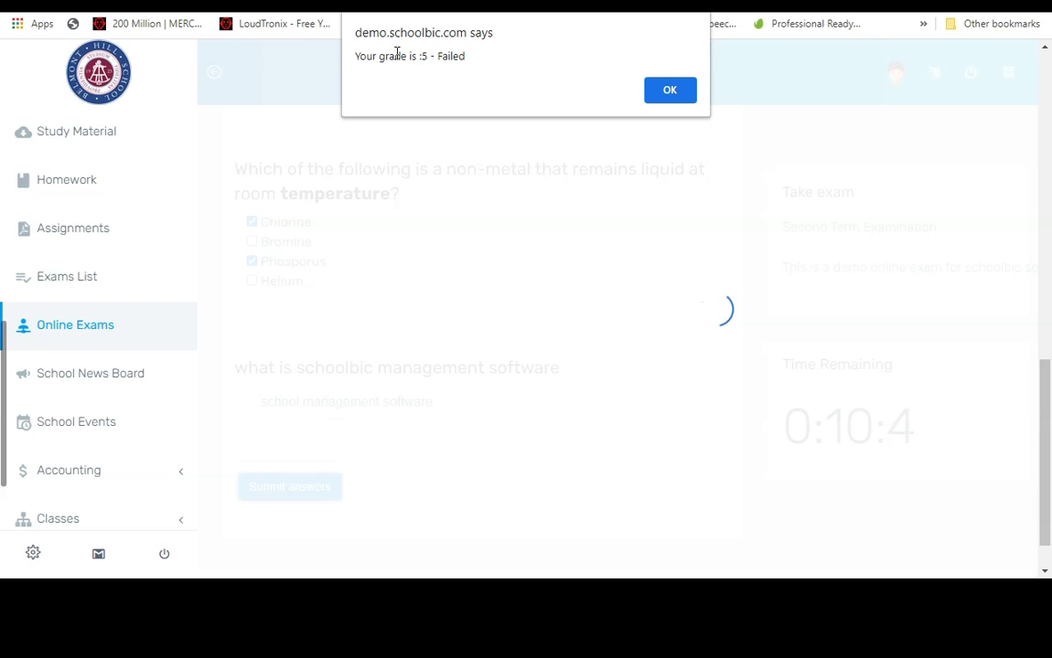
pyautogui.click(675, 91)
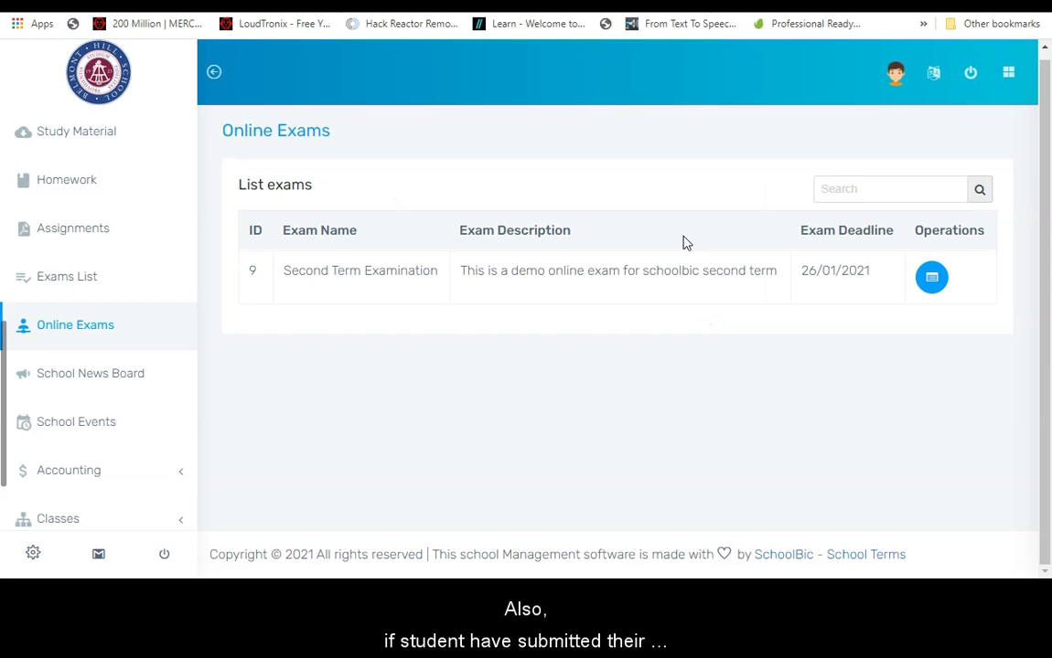
pyautogui.click(926, 279)
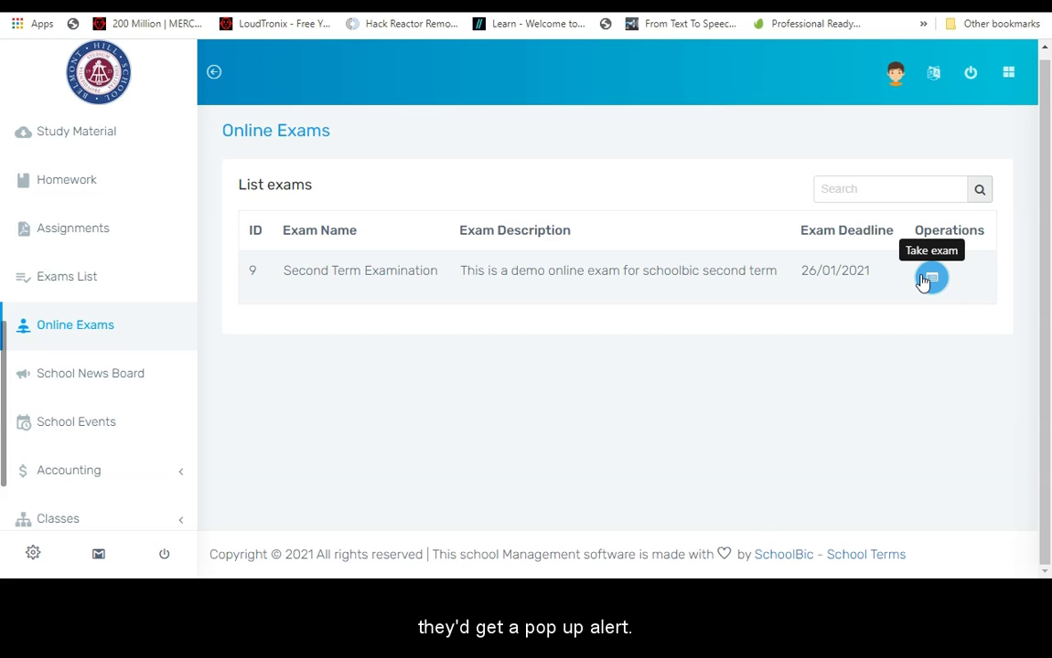